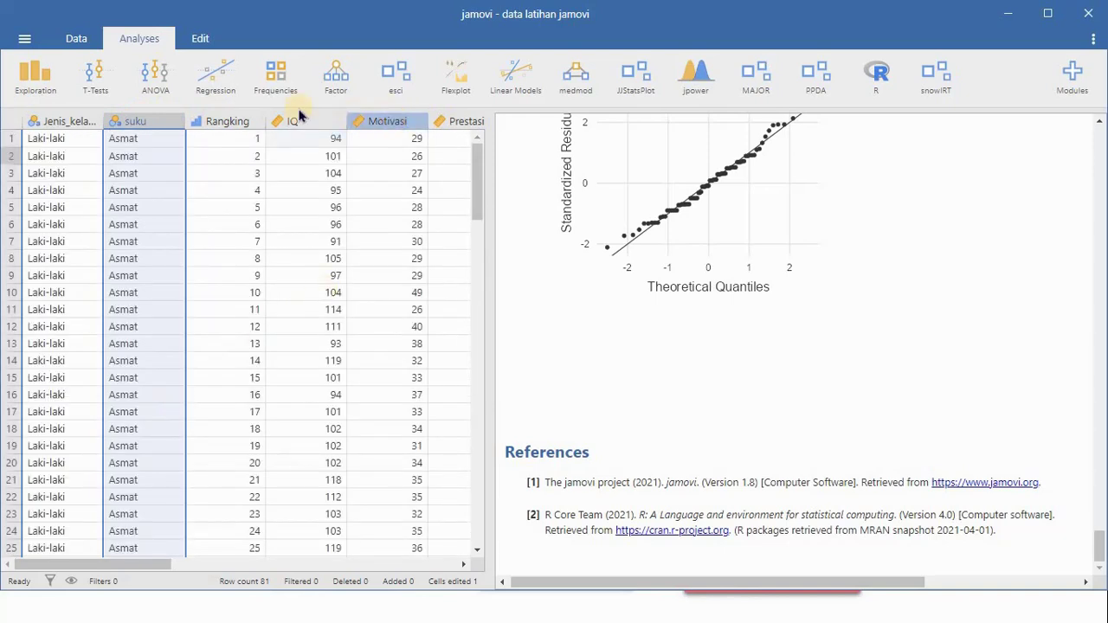
# Set up a One-Way ANOVA with Motivasi as the dependent variable and suku as the grouping variable.
pyautogui.click(388, 120)
pyautogui.click(156, 100)
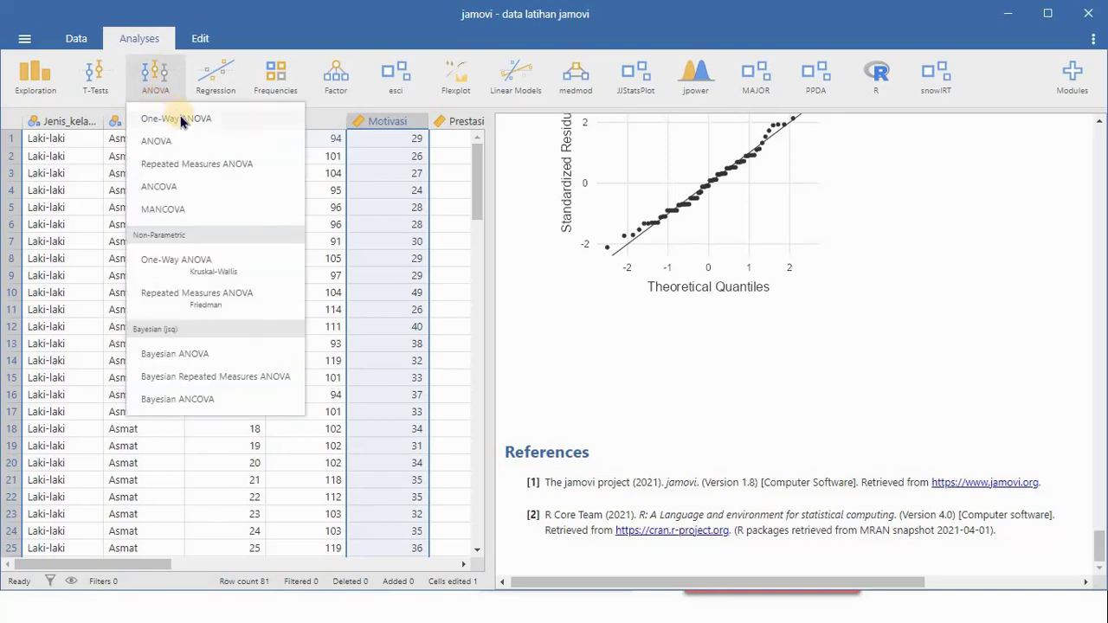
pyautogui.click(182, 121)
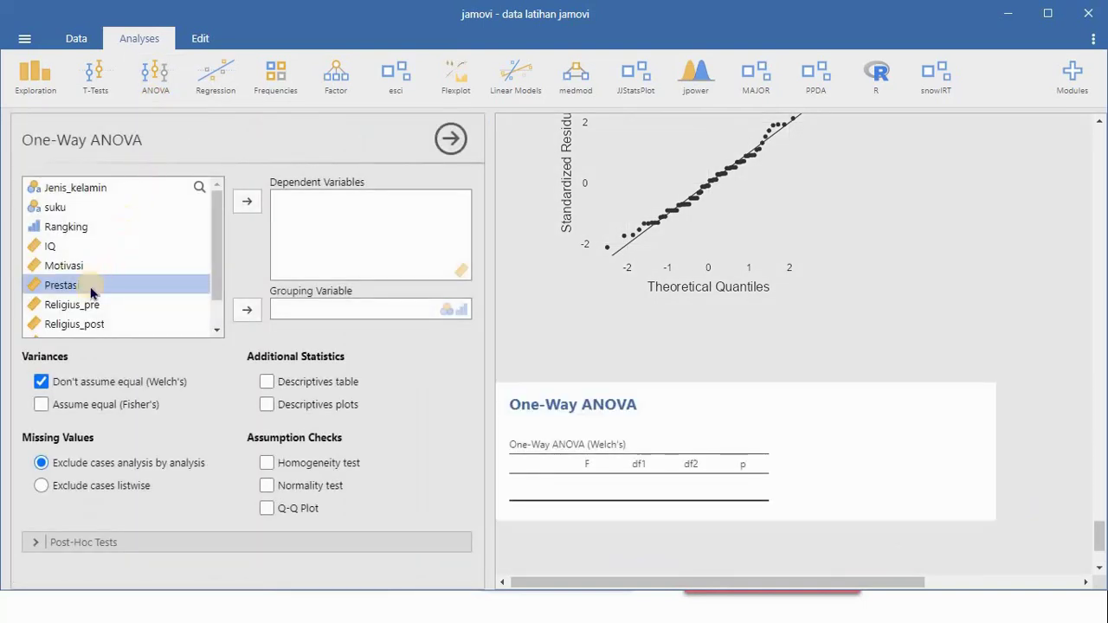
pyautogui.click(69, 265)
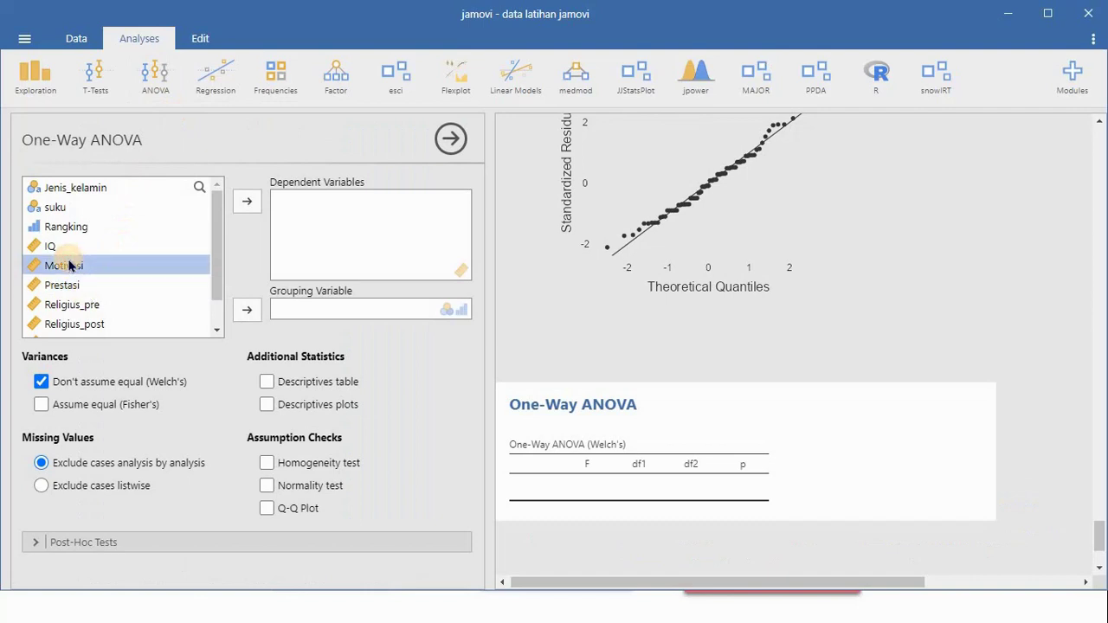
pyautogui.click(245, 205)
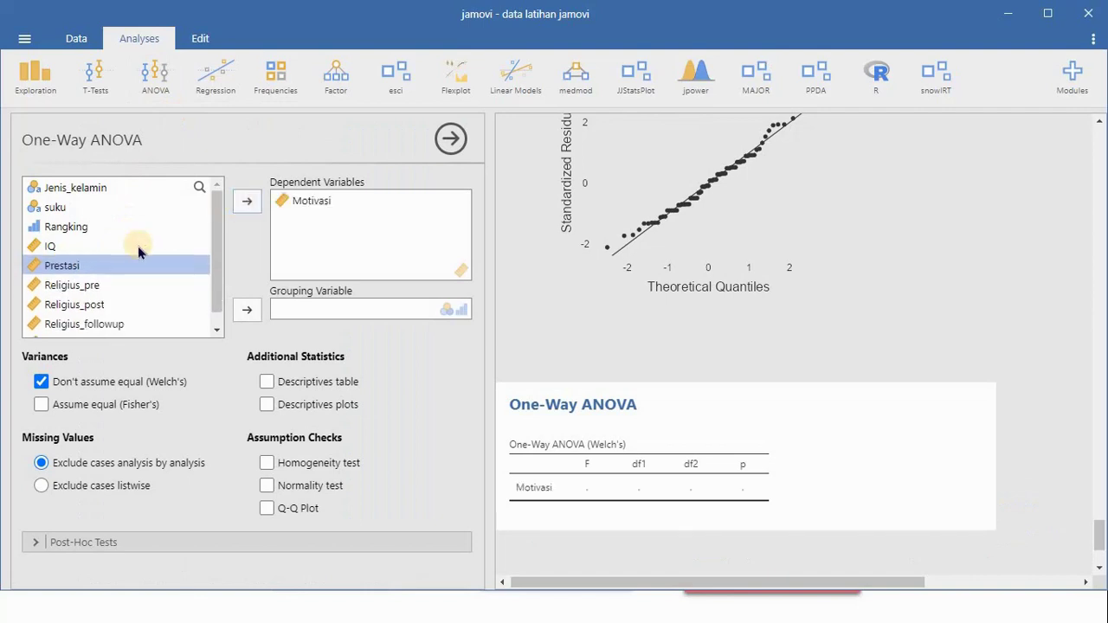
pyautogui.click(59, 211)
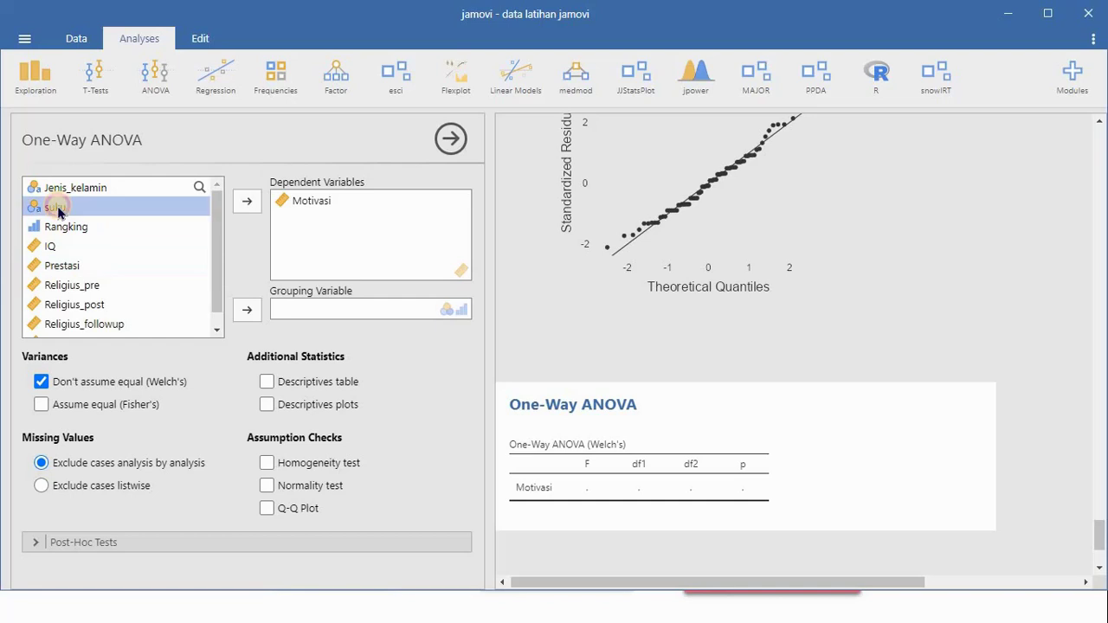
pyautogui.click(251, 311)
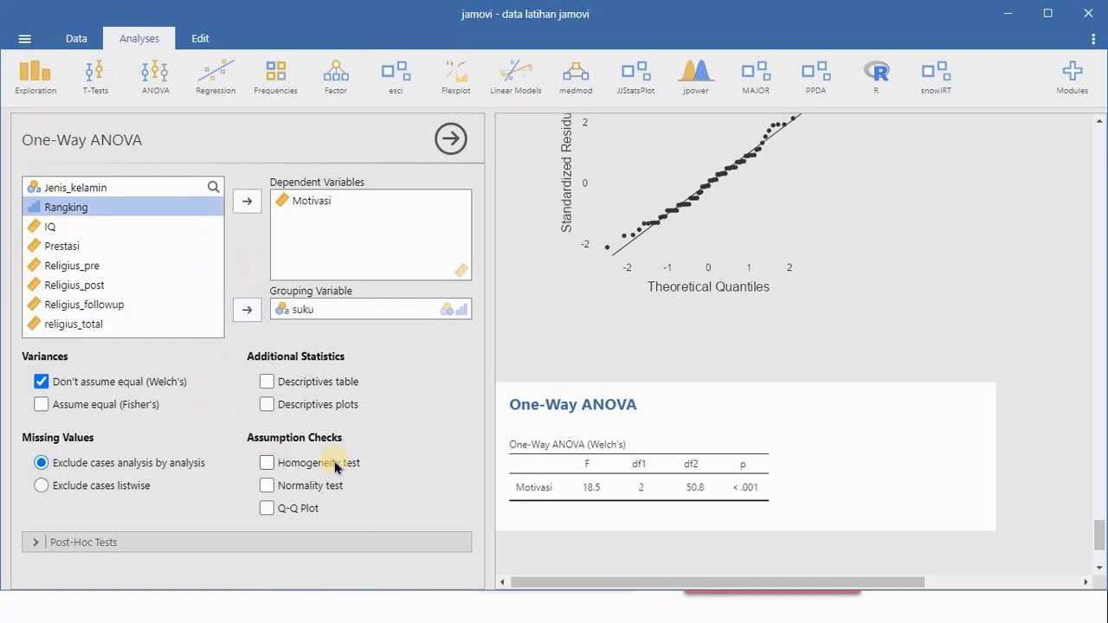
# Enable the homogeneity test, normality test and Q-Q plot, and add the descriptives table and descriptives plots.
pyautogui.click(267, 463)
pyautogui.click(266, 485)
pyautogui.click(266, 508)
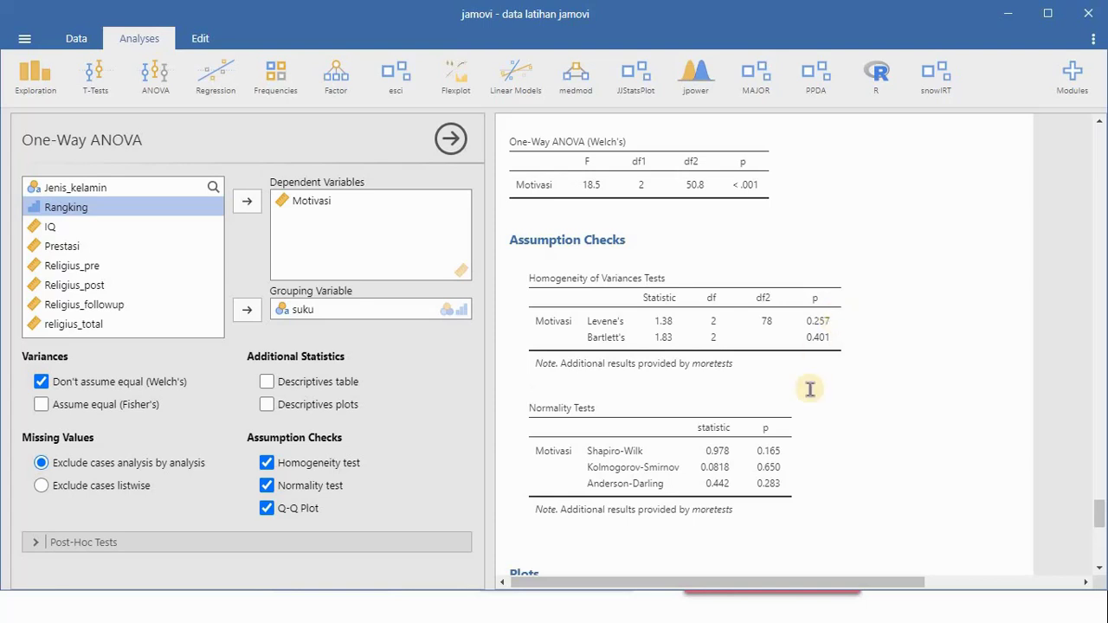
pyautogui.scroll(-2, 945, 453)
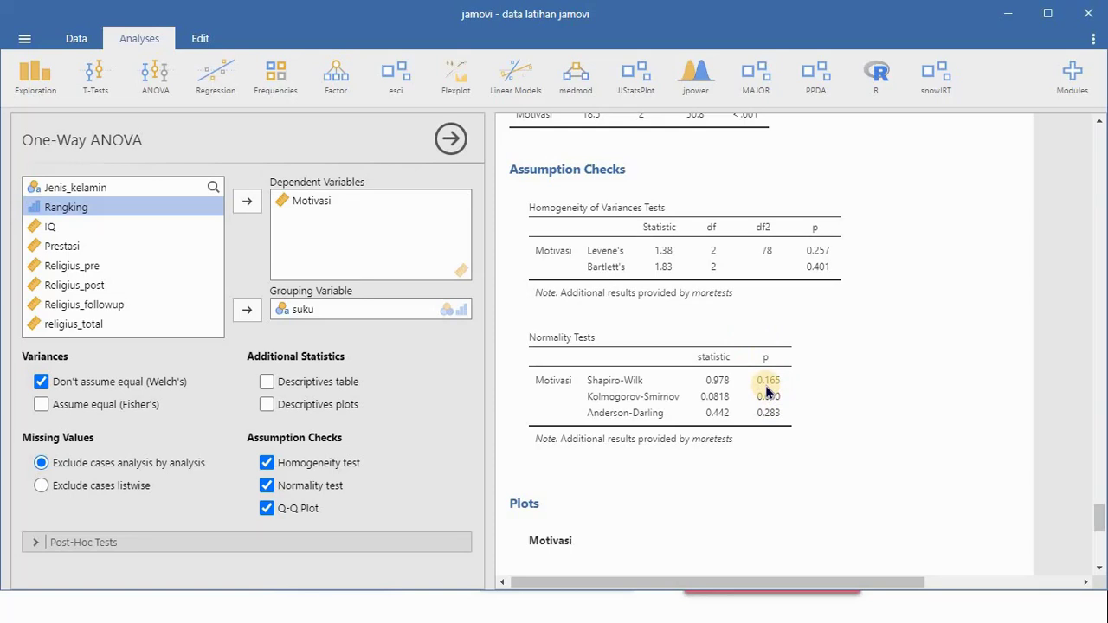
pyautogui.scroll(-5, 766, 391)
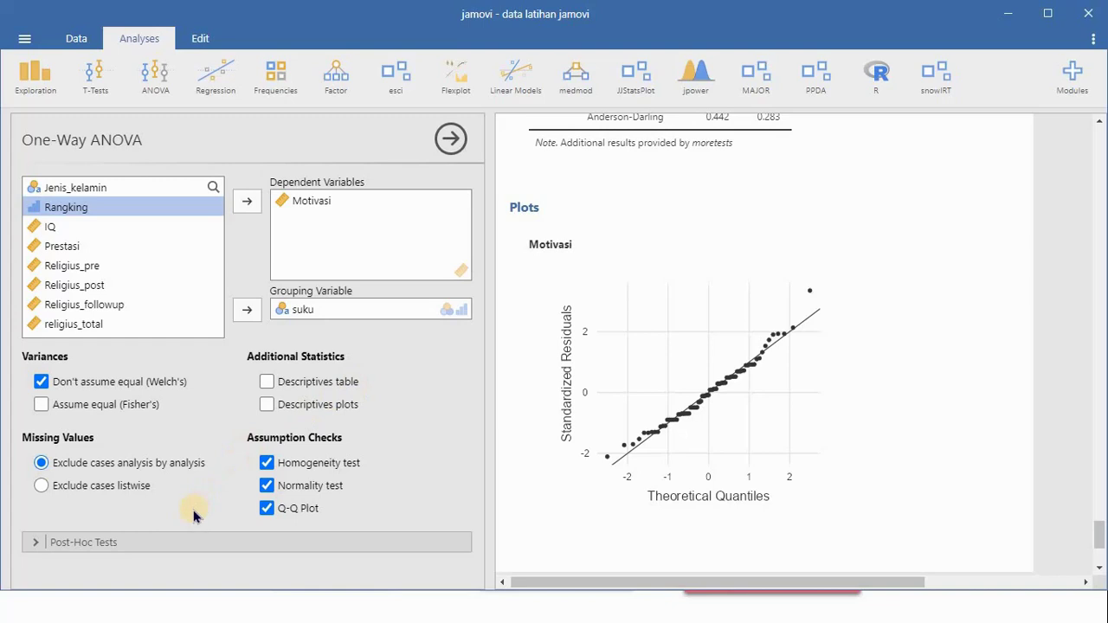
pyautogui.click(268, 381)
pyautogui.click(268, 405)
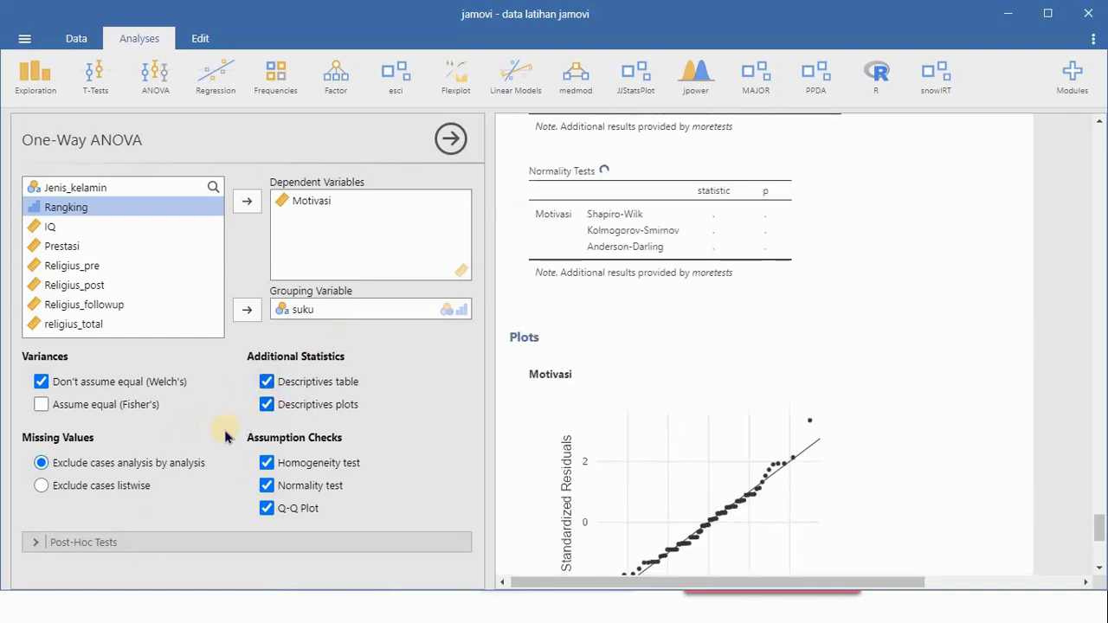
# Add a Tukey (equal variances) post-hoc test that also reports test results (t and df) and flags significant comparisons.
pyautogui.click(128, 541)
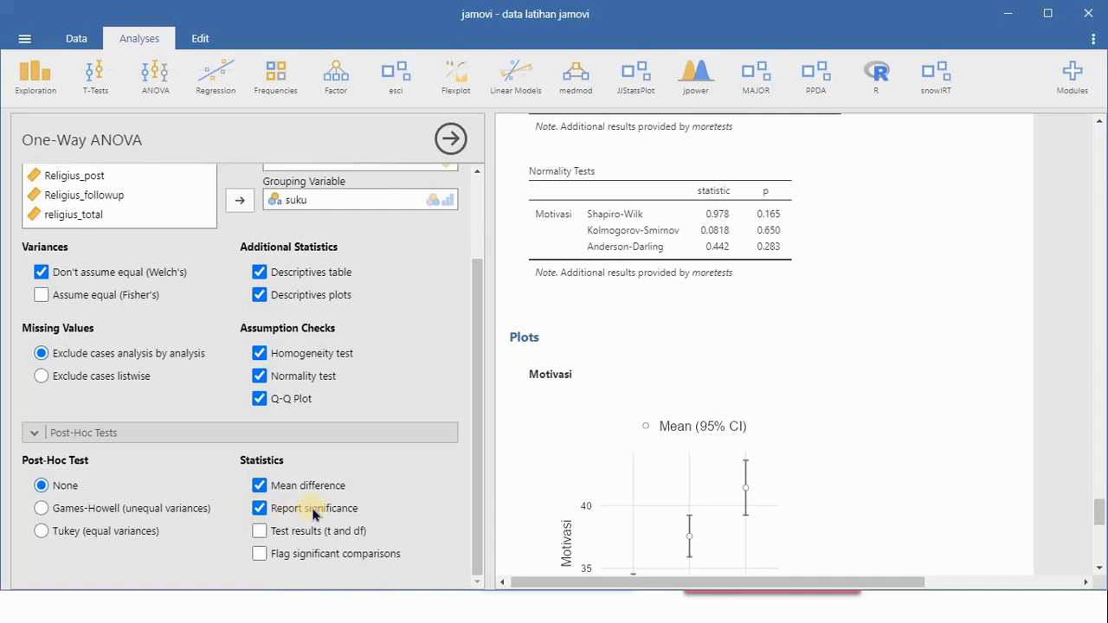
pyautogui.click(54, 533)
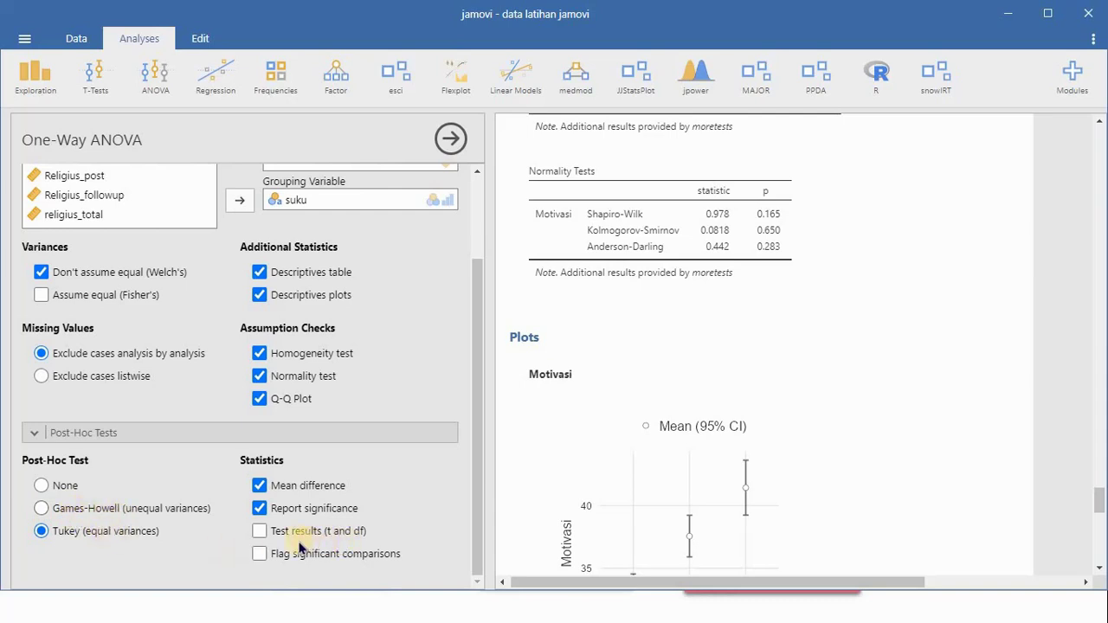
pyautogui.click(258, 534)
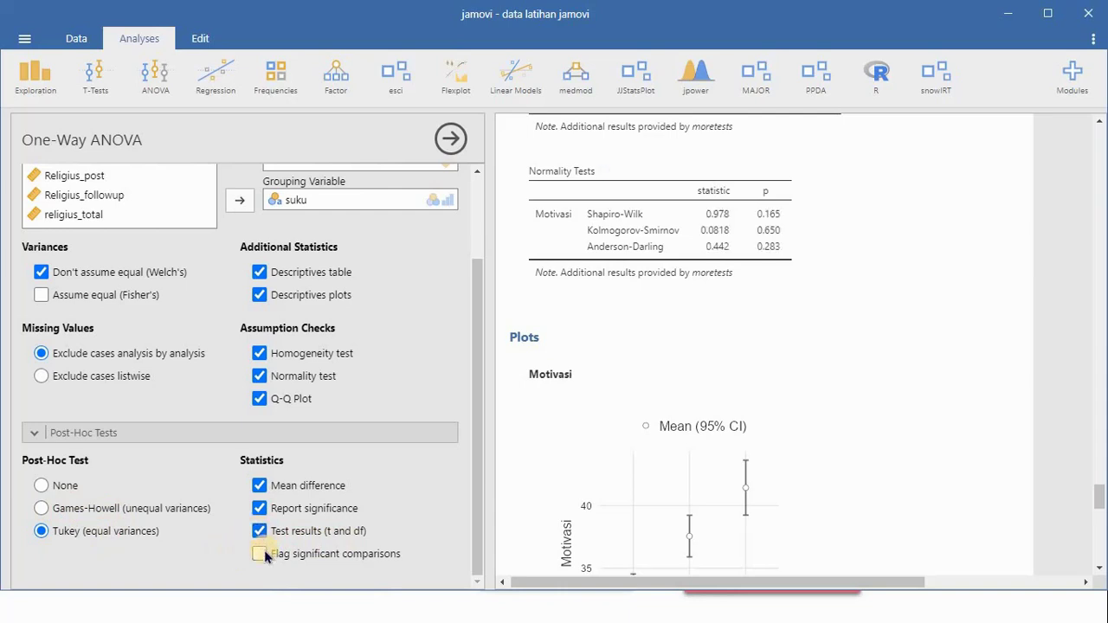
pyautogui.click(263, 554)
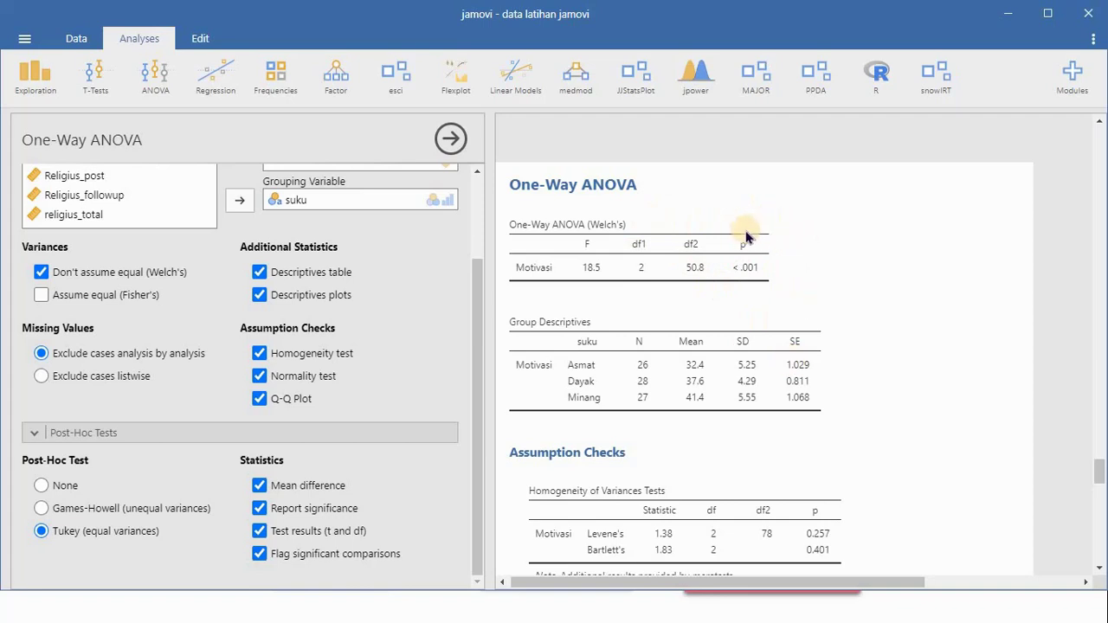
# Examine the One-Way ANOVA output, from the group descriptives and assumption checks to the plots and Tukey post-hoc table.
pyautogui.scroll(-3, 746, 236)
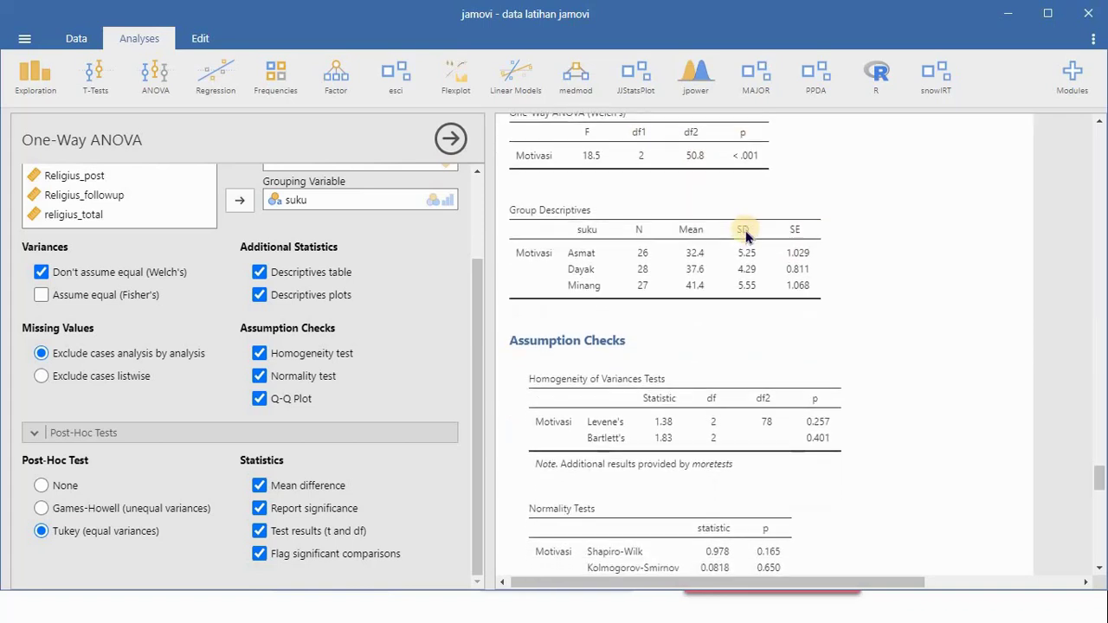
pyautogui.scroll(-1, 744, 238)
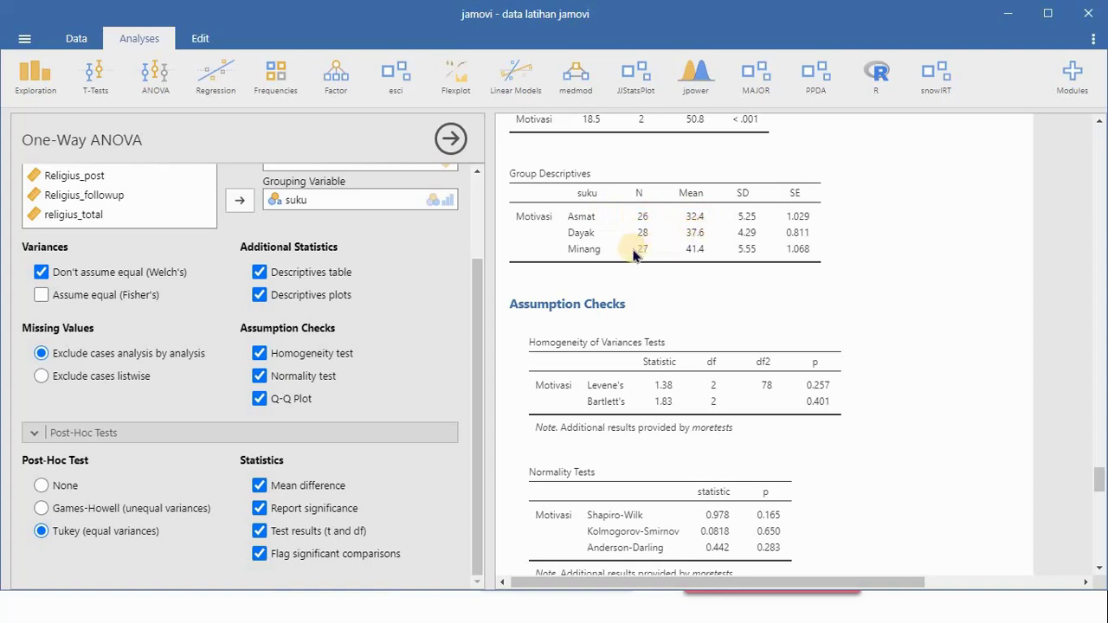
pyautogui.scroll(-5, 695, 247)
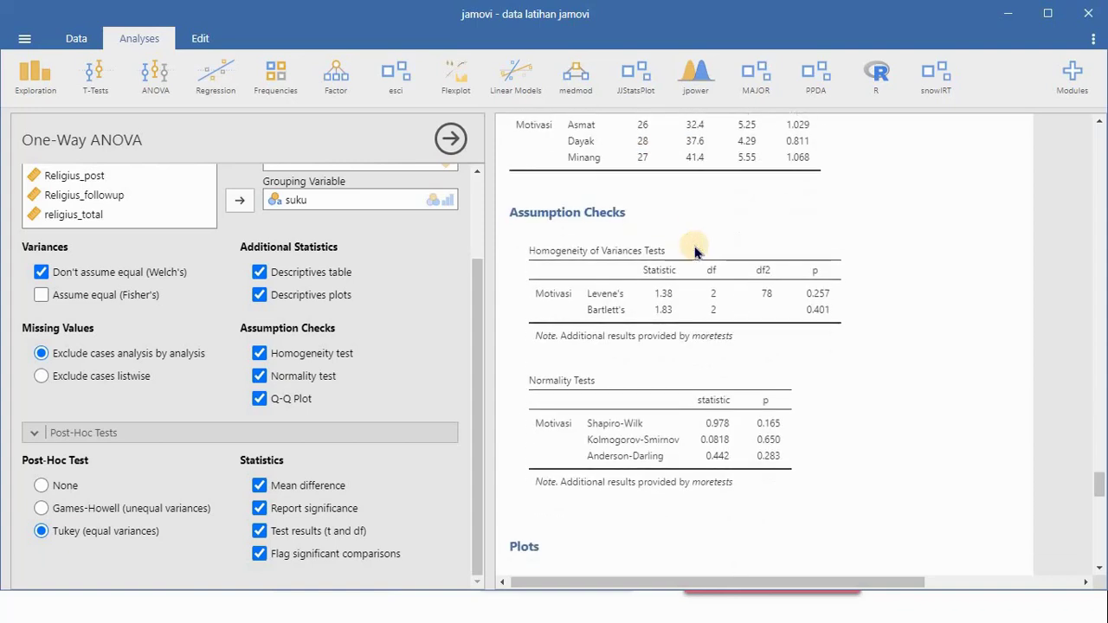
pyautogui.scroll(-2, 695, 246)
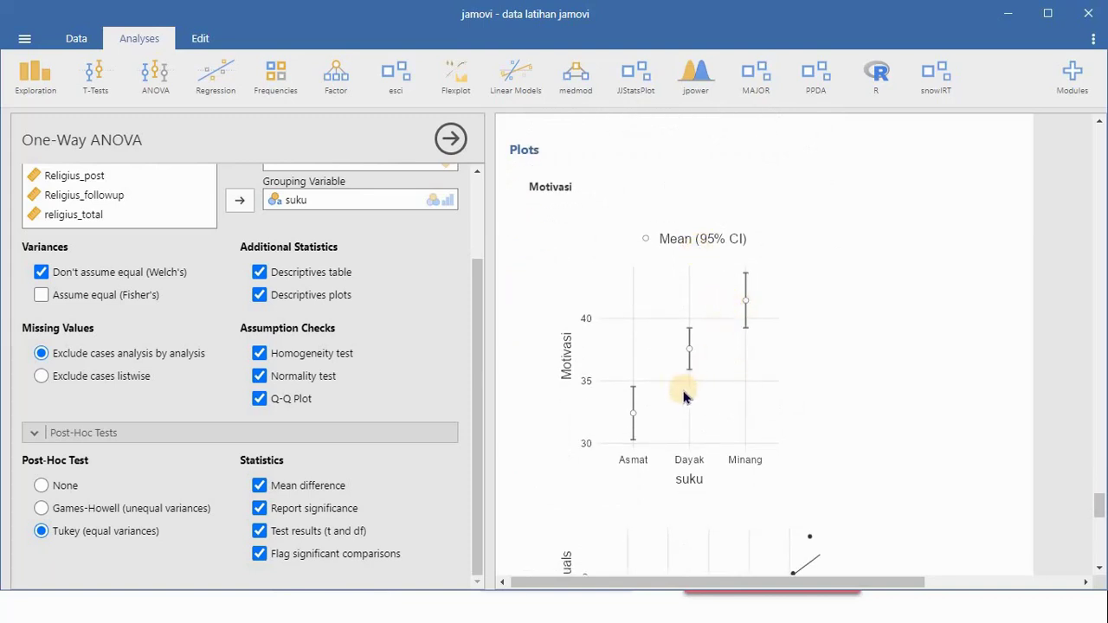
pyautogui.scroll(-1, 683, 363)
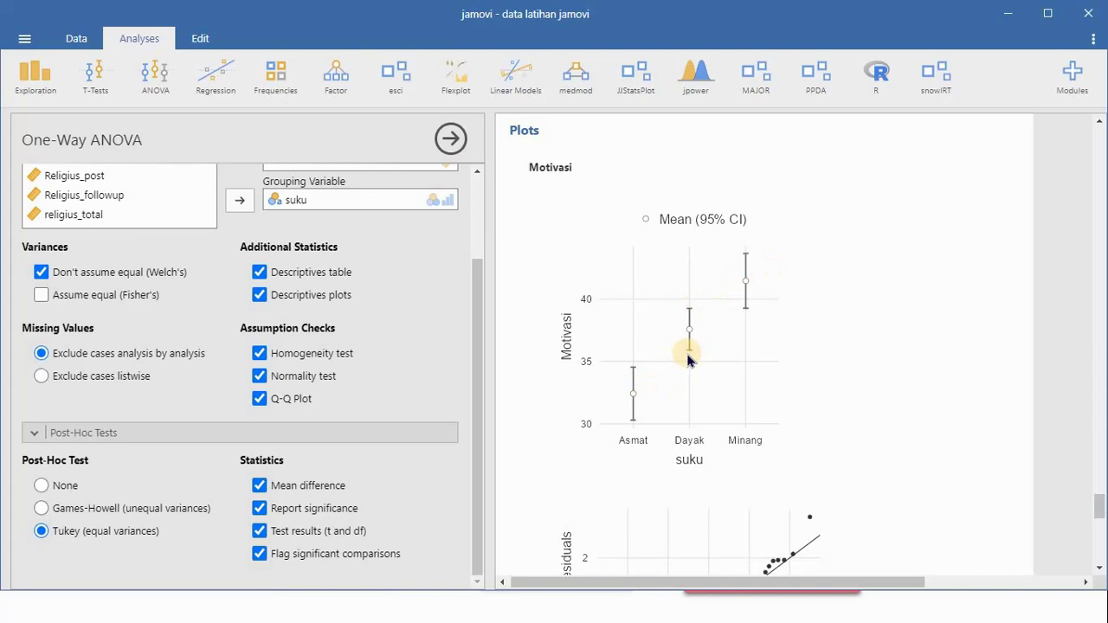
pyautogui.scroll(-10, 688, 359)
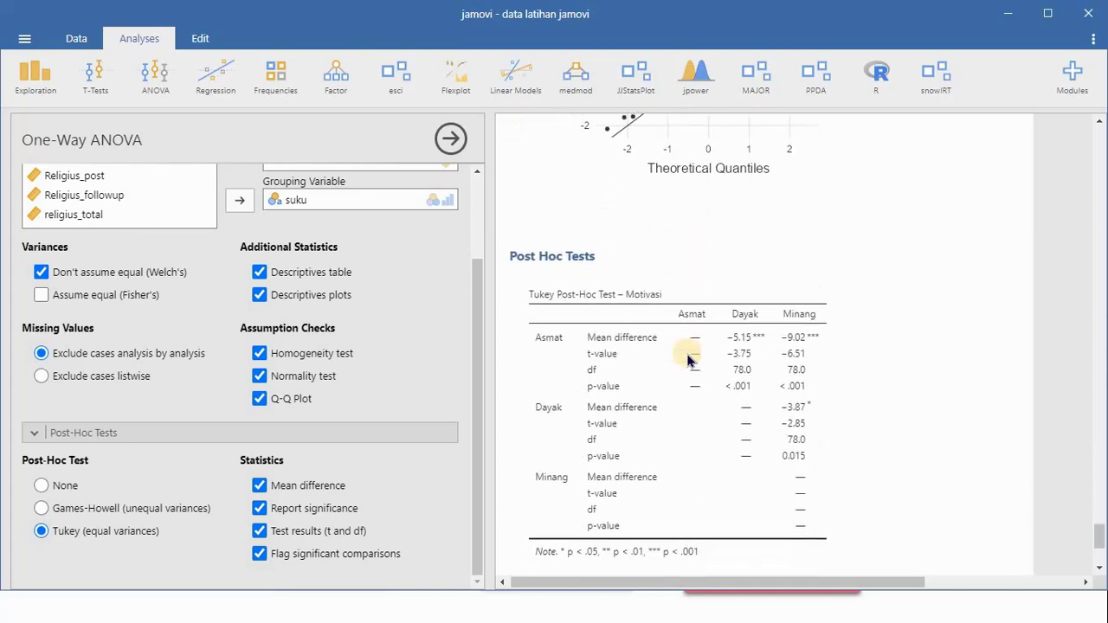
pyautogui.scroll(-1, 688, 359)
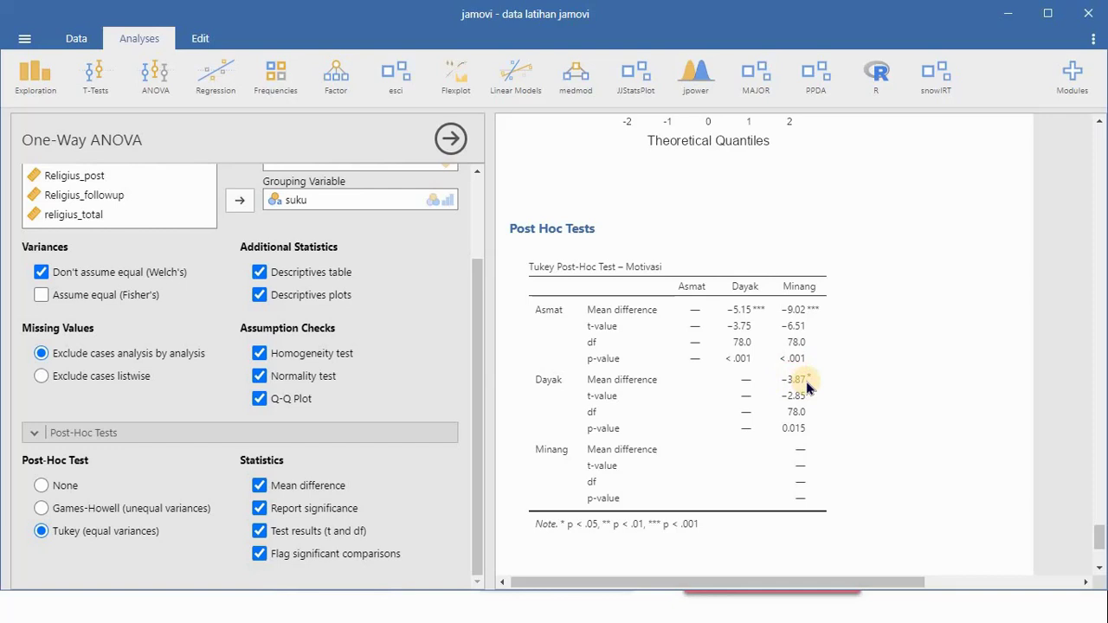
pyautogui.scroll(3, 806, 387)
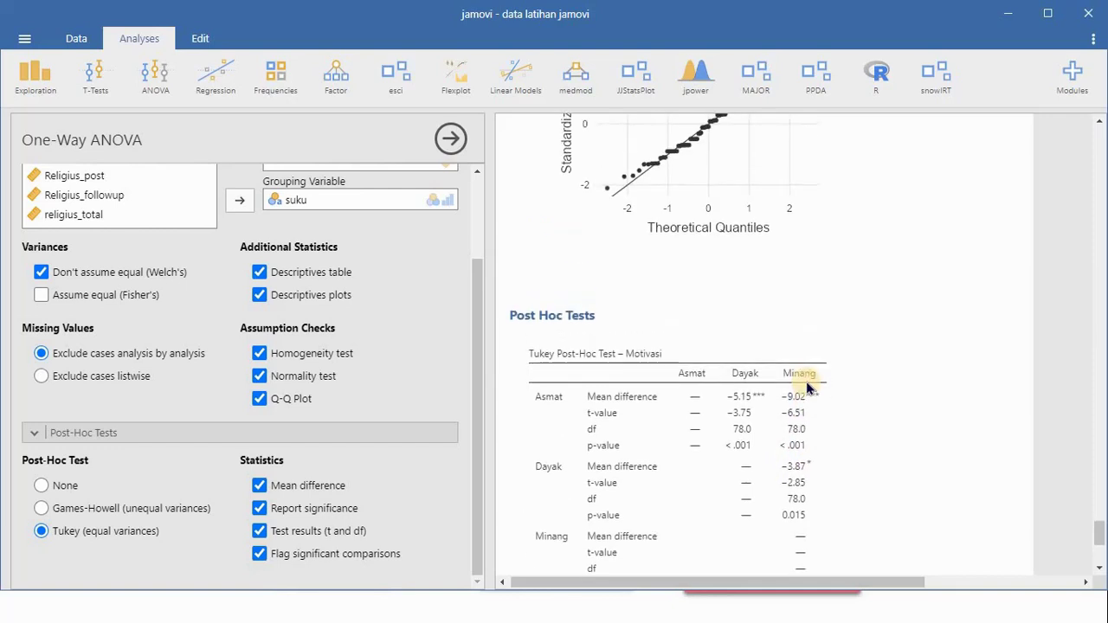
pyautogui.scroll(-3, 807, 387)
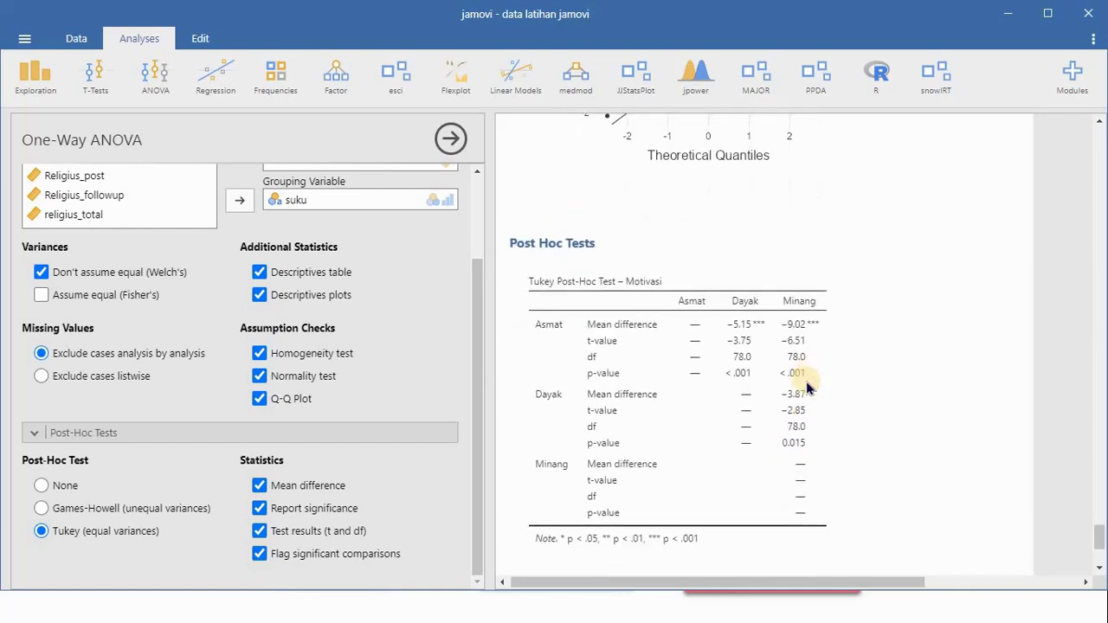
# Compare the suku groups in the Motivasi mean plot, and review the Q-Q plot and Tukey table again.
pyautogui.scroll(10, 754, 330)
pyautogui.scroll(2, 754, 330)
pyautogui.scroll(-3, 750, 250)
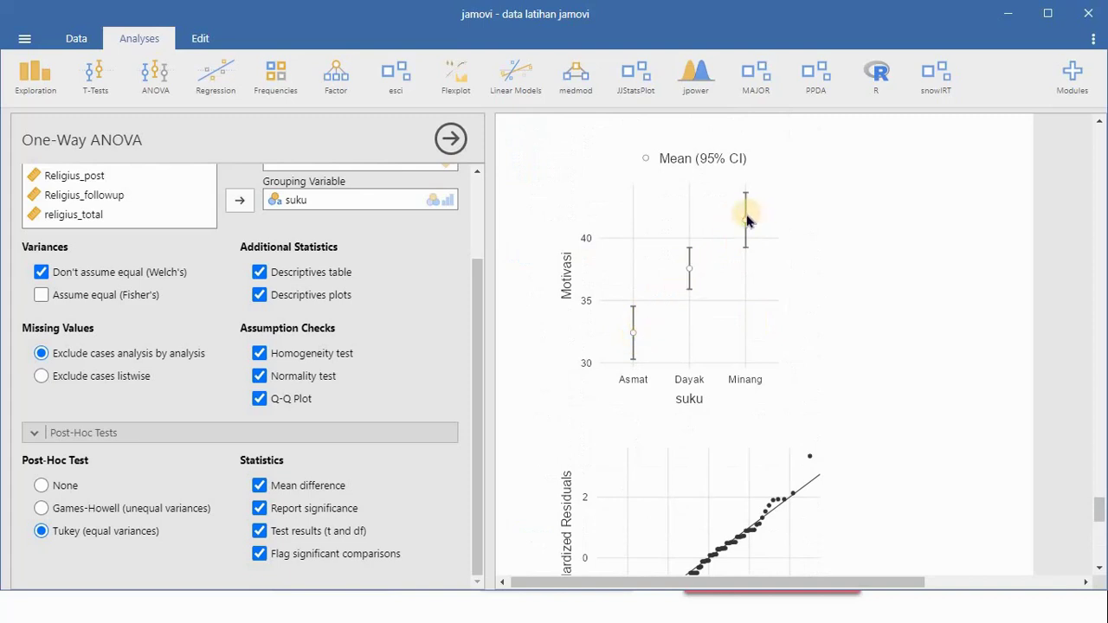
pyautogui.click(743, 224)
pyautogui.click(628, 293)
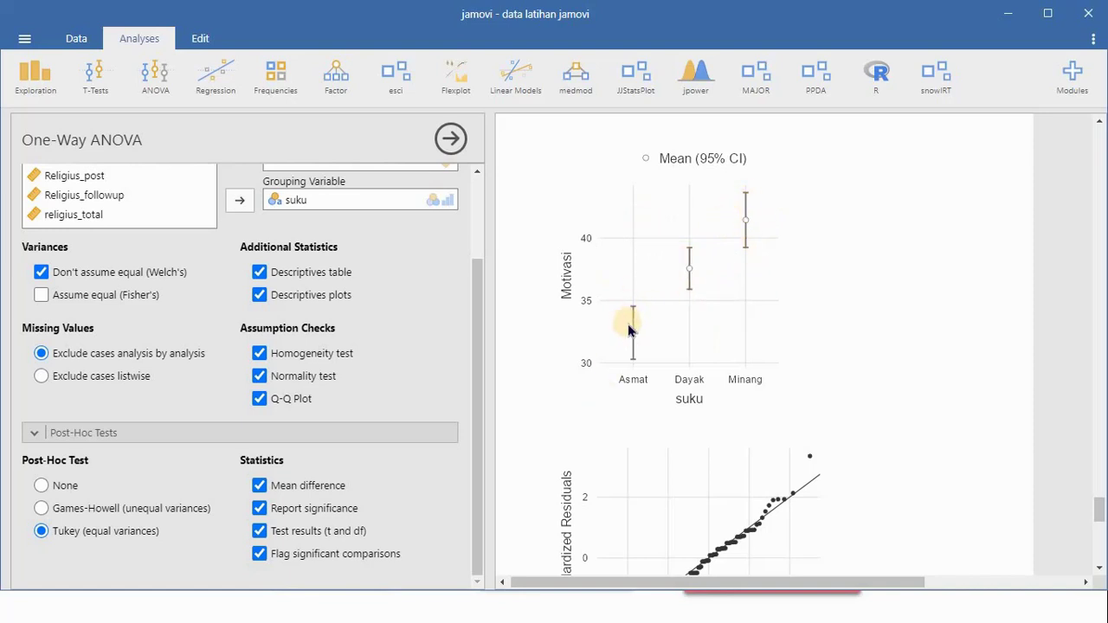
pyautogui.scroll(-3, 635, 327)
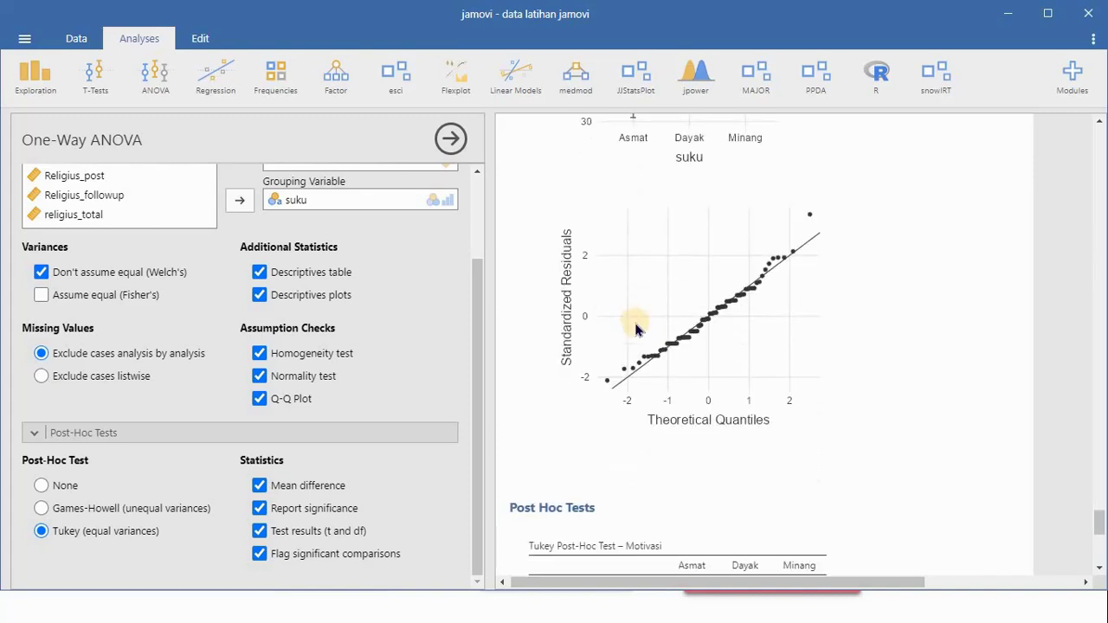
pyautogui.scroll(-3, 636, 327)
pyautogui.scroll(-1, 636, 327)
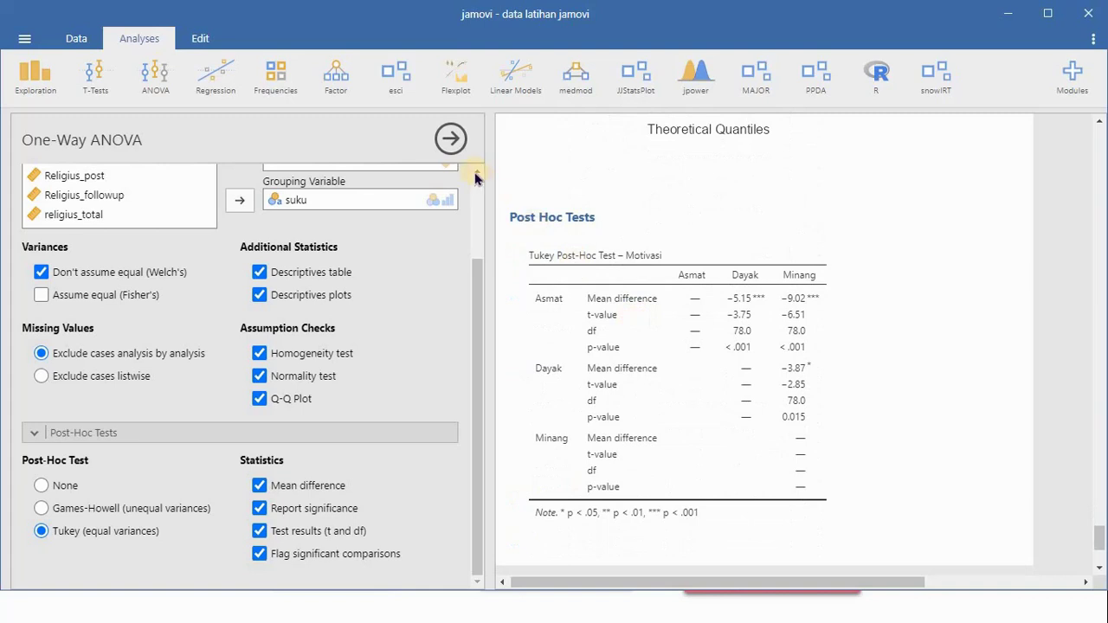
# Close the One-Way ANOVA options and look through the data columns from Motivasi to religius_total.
pyautogui.click(451, 139)
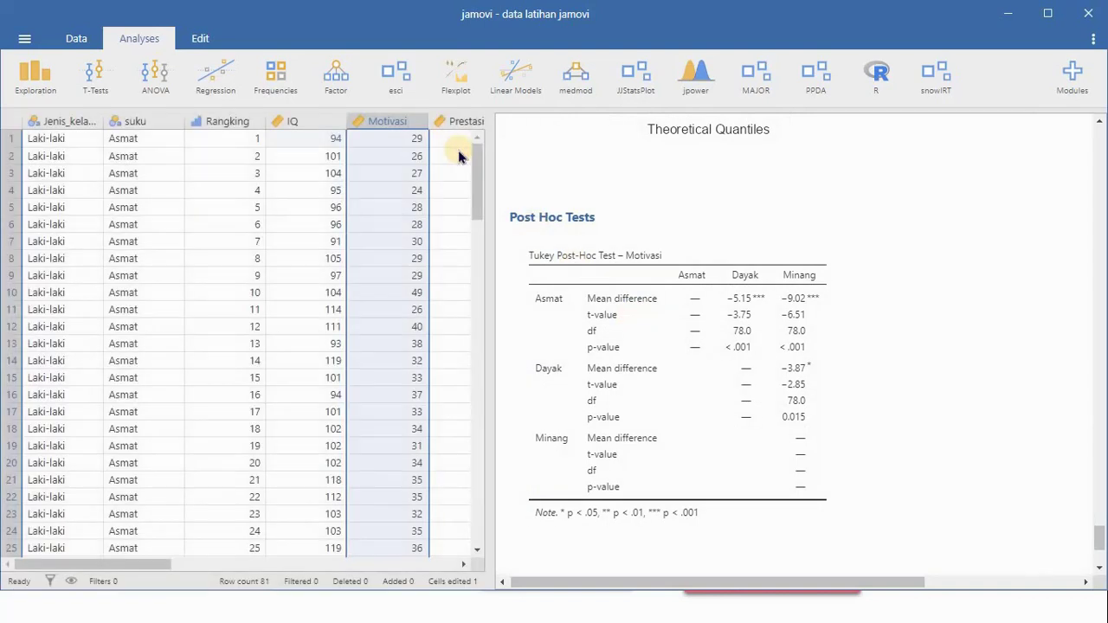
pyautogui.click(378, 205)
pyautogui.press('Up')
pyautogui.press('Up')
pyautogui.press('Up')
pyautogui.press('Up')
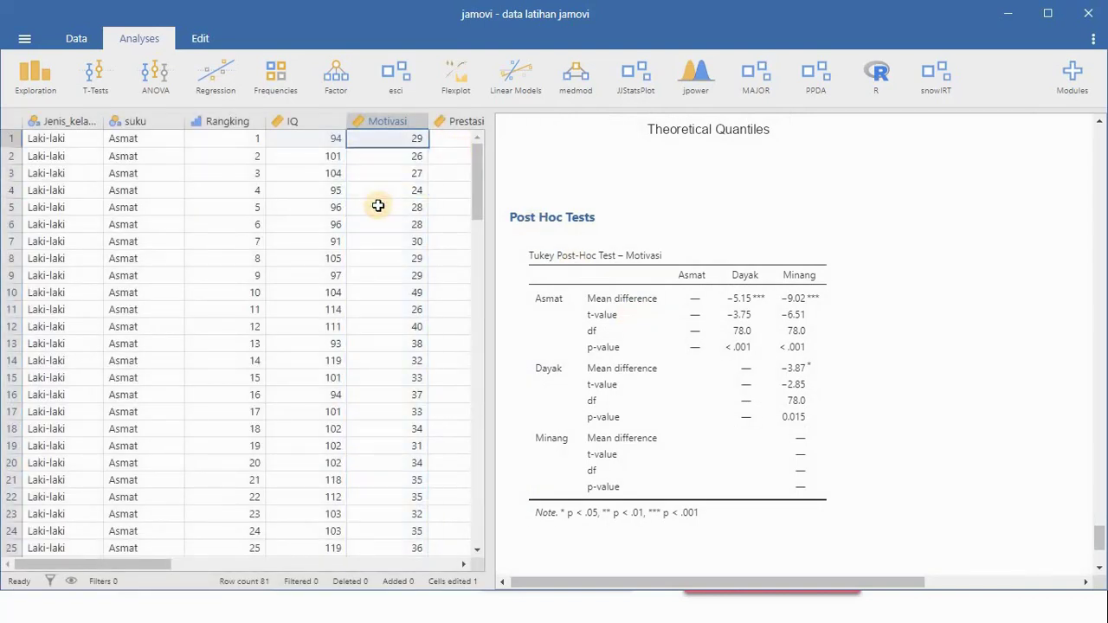
pyautogui.press('Right')
pyautogui.press('Right')
pyautogui.press('Right')
pyautogui.press('Right')
pyautogui.press('Right')
pyautogui.press('Right')
pyautogui.press('Left')
pyautogui.press('Left')
pyautogui.press('Left')
pyautogui.press('Left')
pyautogui.press('Left')
pyautogui.press('Right')
pyautogui.press('Right')
pyautogui.press('Right')
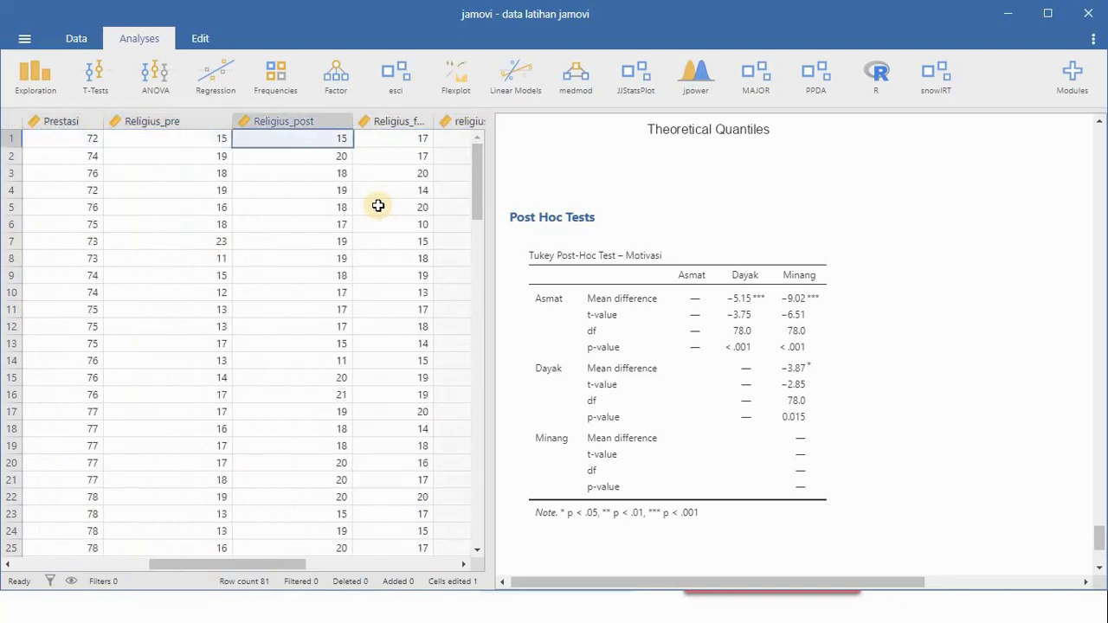
pyautogui.press('Right')
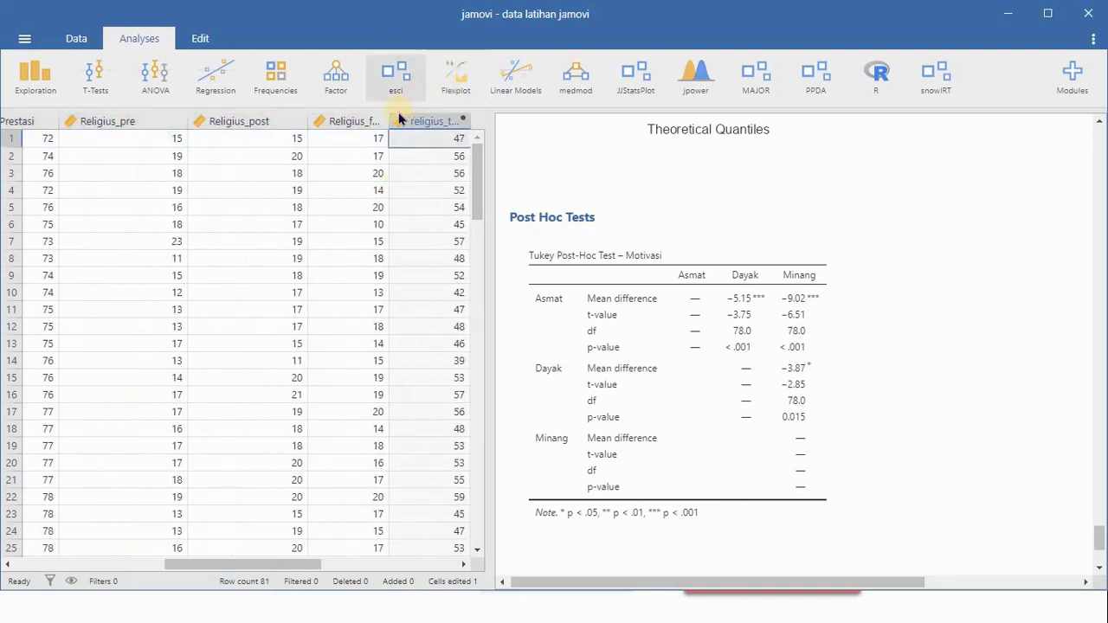
# Widen the Religius_followup column enough to fit its full name.
pyautogui.moveTo(389, 121); pyautogui.dragTo(470, 121)
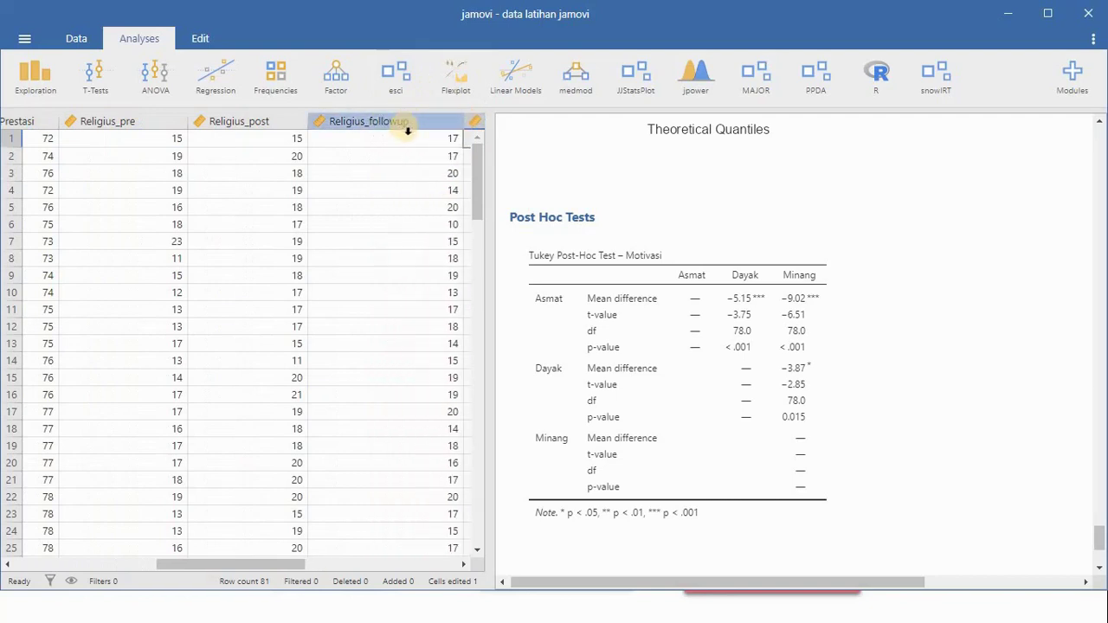
pyautogui.click(375, 138)
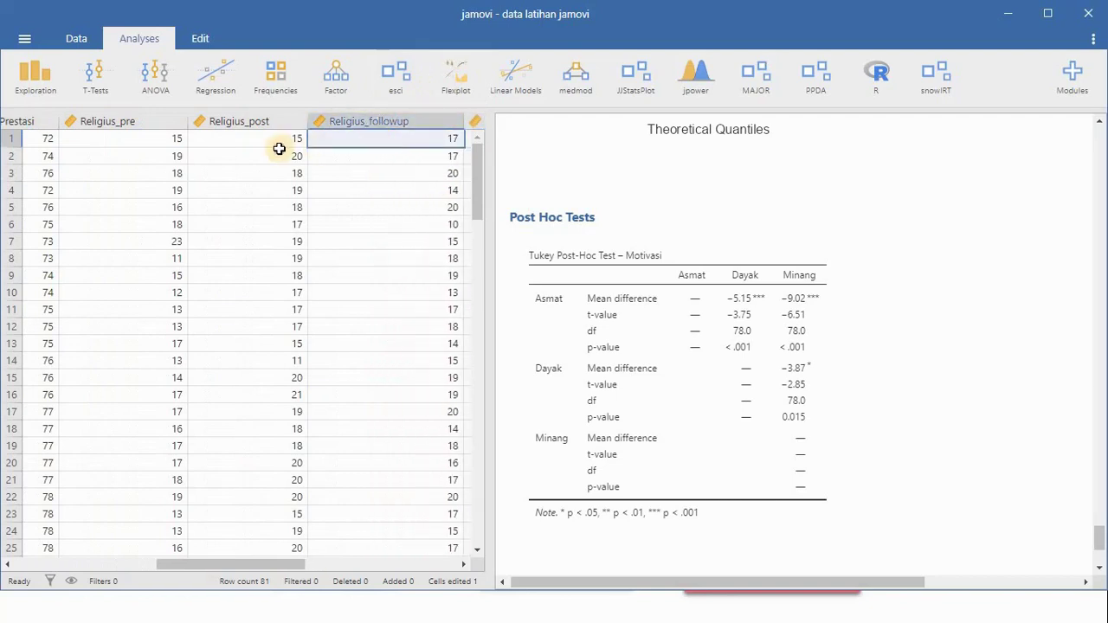
# Examine the repeated measurements in the Religius_pre, Religius_post and Religius_followup columns.
pyautogui.click(278, 149)
pyautogui.press('Up')
pyautogui.press('Left')
pyautogui.press('Left')
pyautogui.press('Right')
pyautogui.press('Right')
pyautogui.press('Right')
pyautogui.press('Left')
pyautogui.press('Left')
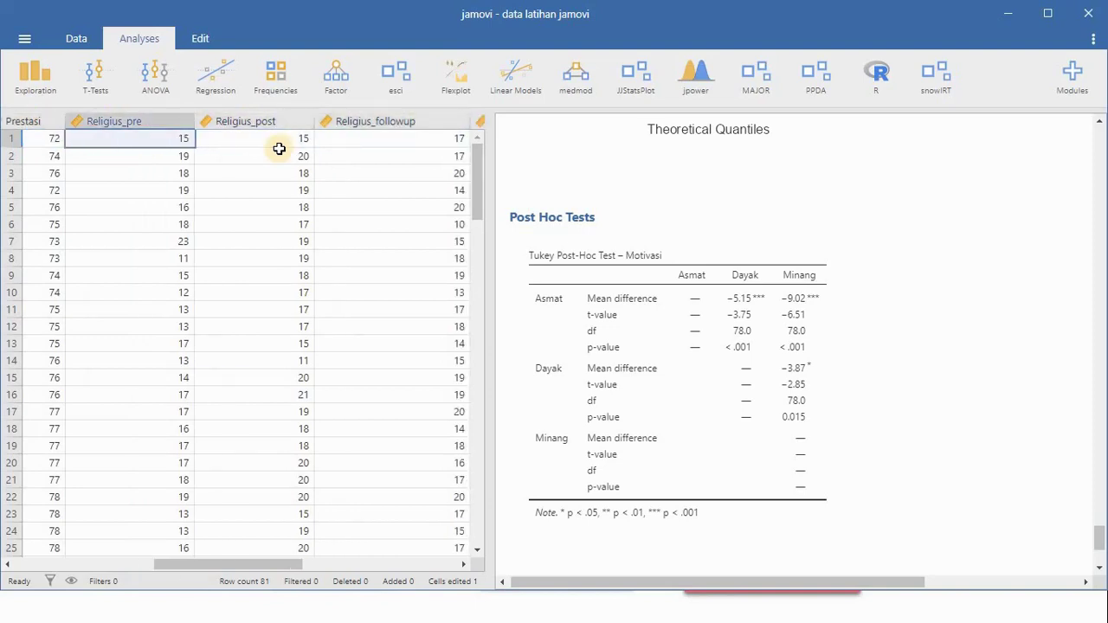
# Start a Repeated Measures ANOVA and add Level 3 to RM Factor 1.
pyautogui.click(156, 76)
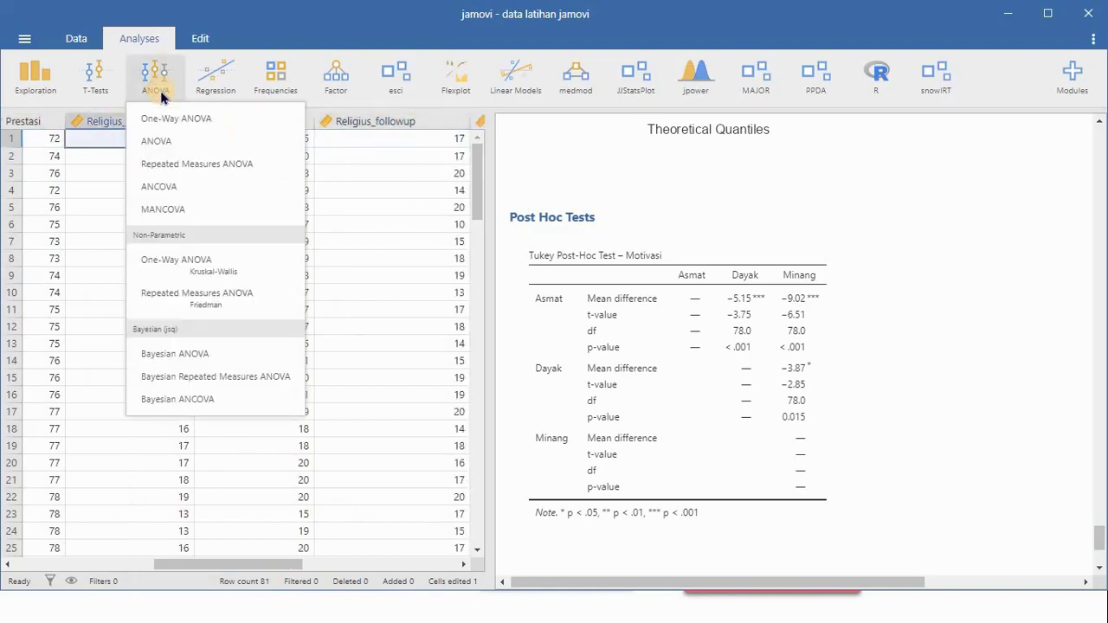
pyautogui.click(207, 170)
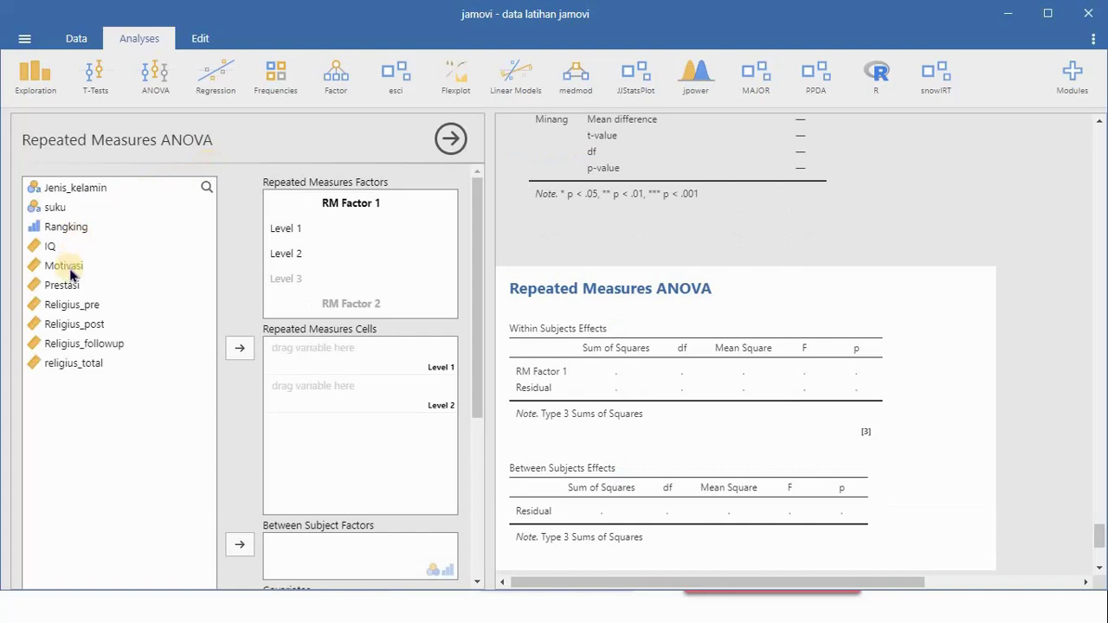
pyautogui.click(295, 283)
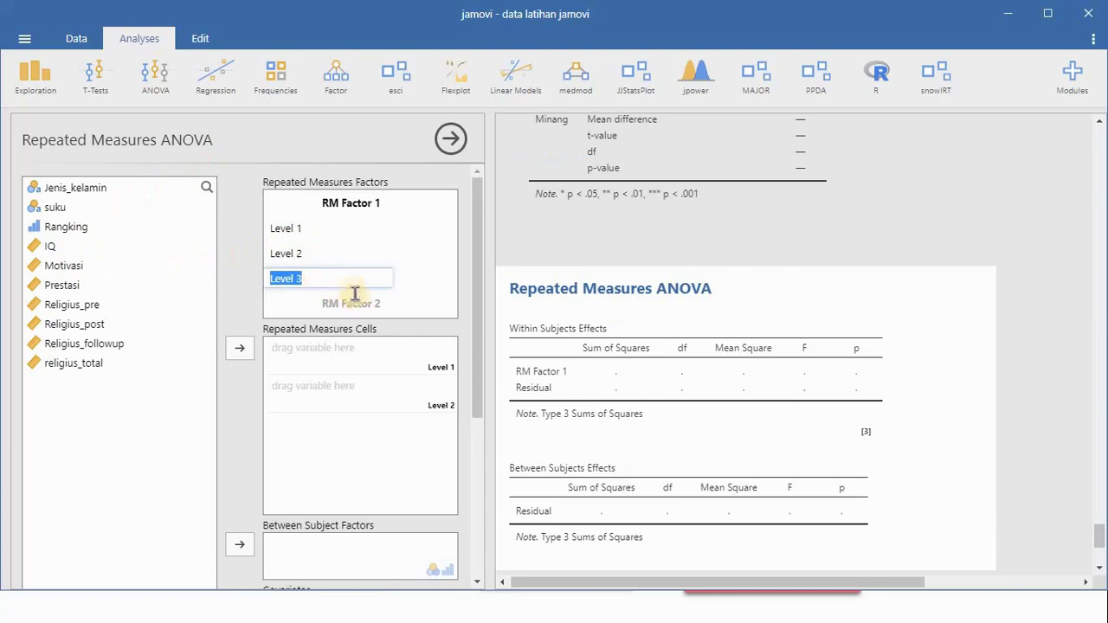
pyautogui.press('Return')
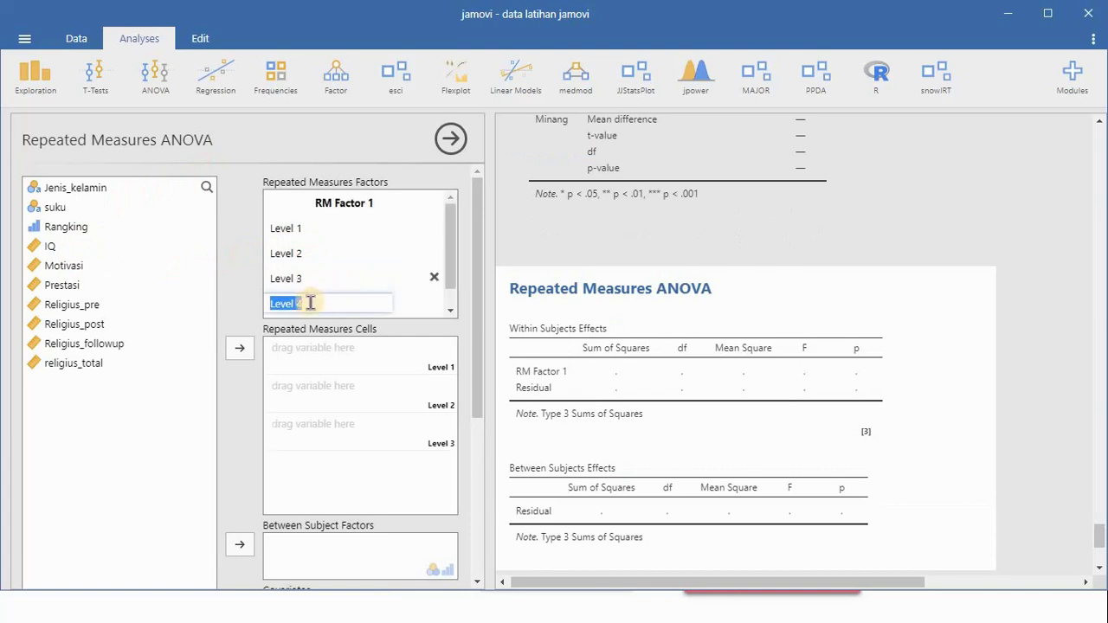
# Assign Religius_pre, Religius_post and Religius_followup to the repeated measures cells for Levels 1, 2 and 3.
pyautogui.click(87, 304)
pyautogui.click(239, 348)
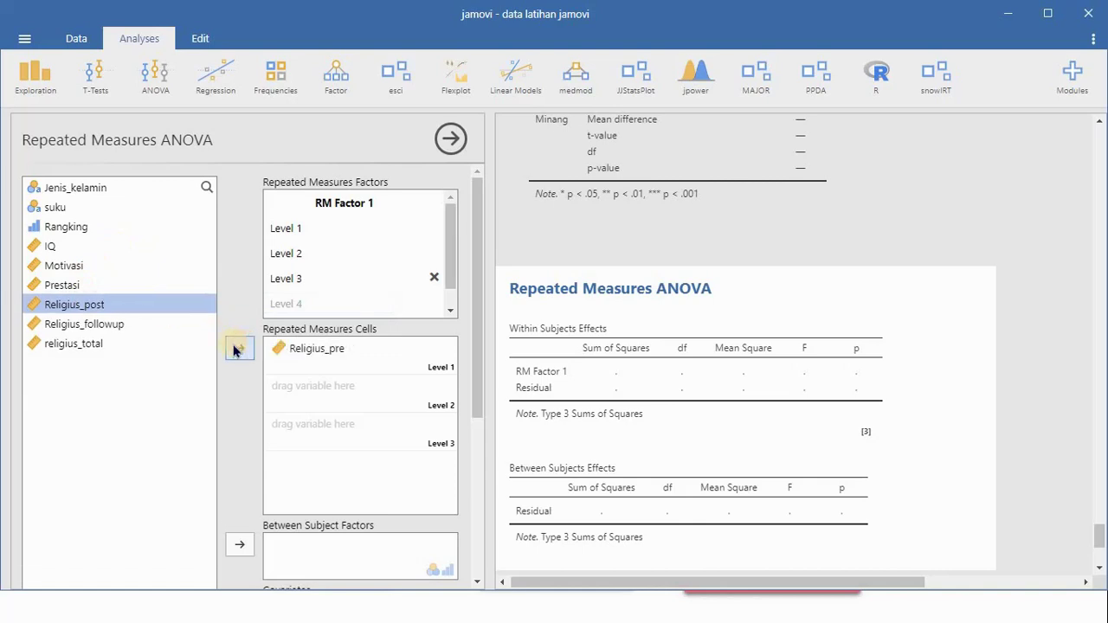
pyautogui.click(246, 350)
pyautogui.click(246, 349)
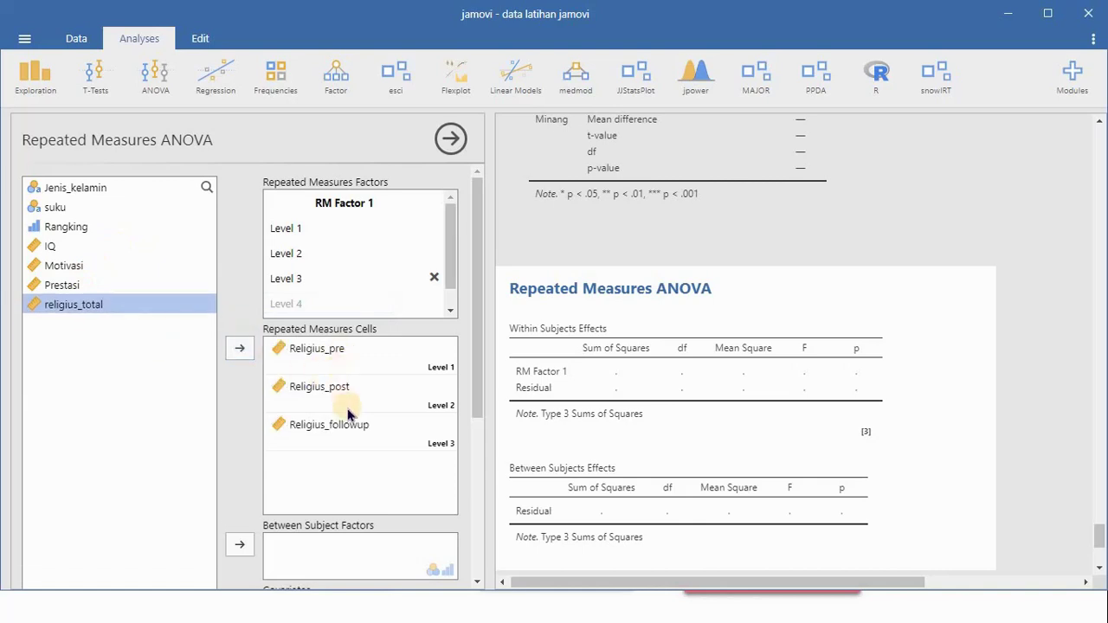
# Enable the sphericity tests and the Q-Q plot among the assumption checks.
pyautogui.scroll(-6, 347, 414)
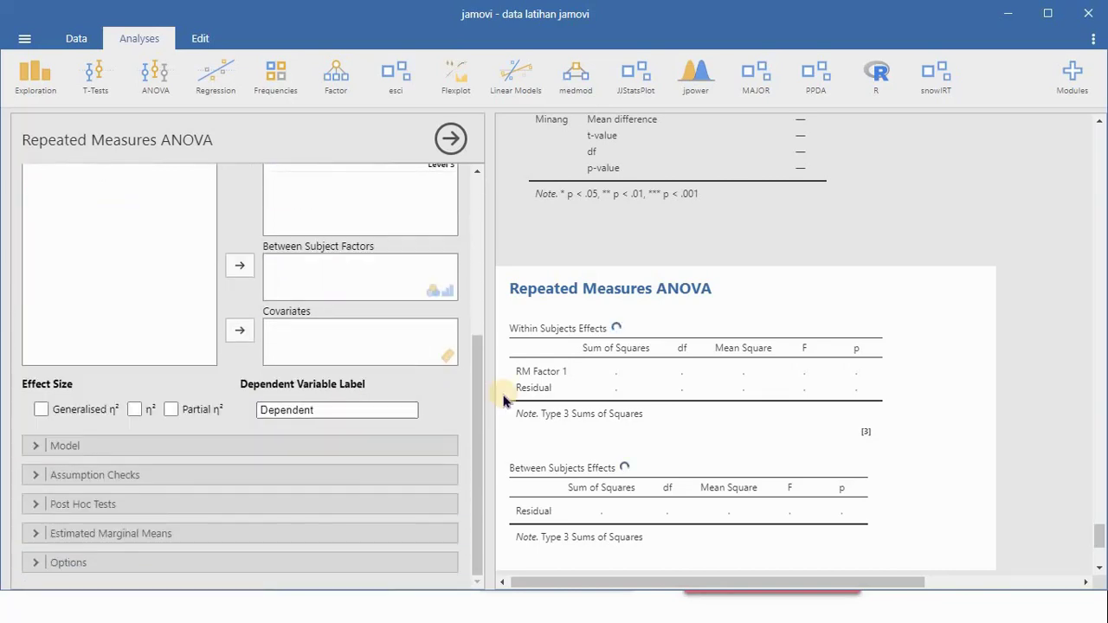
pyautogui.click(152, 481)
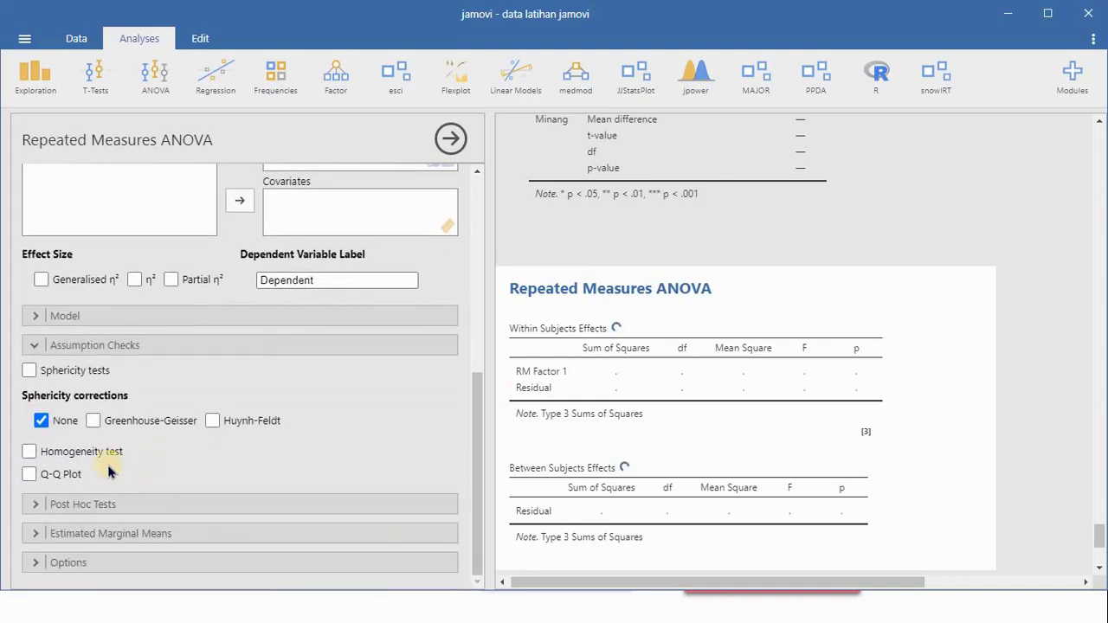
pyautogui.click(29, 372)
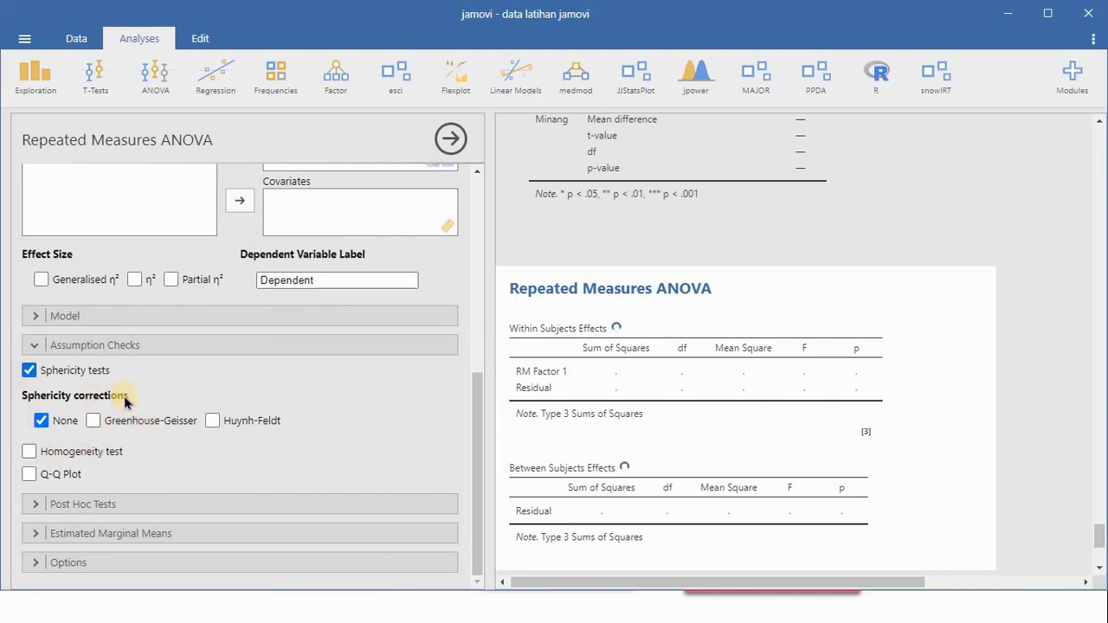
pyautogui.click(29, 474)
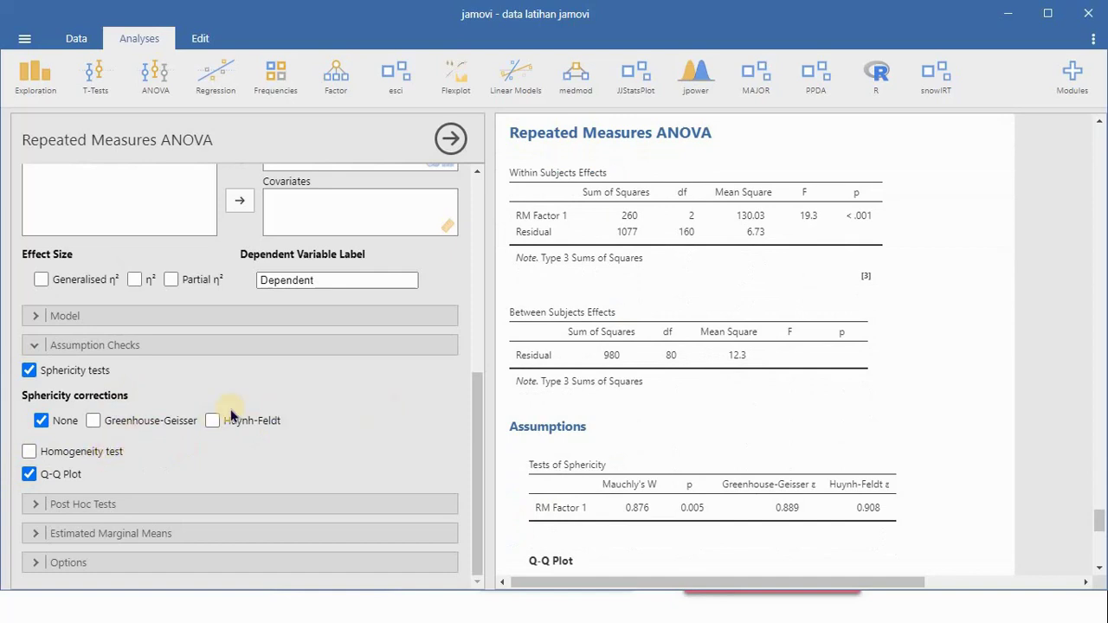
# Check the assigned Religius cells, and examine the within- and between-subjects effects and the Mauchly sphericity test.
pyautogui.scroll(3, 345, 323)
pyautogui.scroll(2, 345, 327)
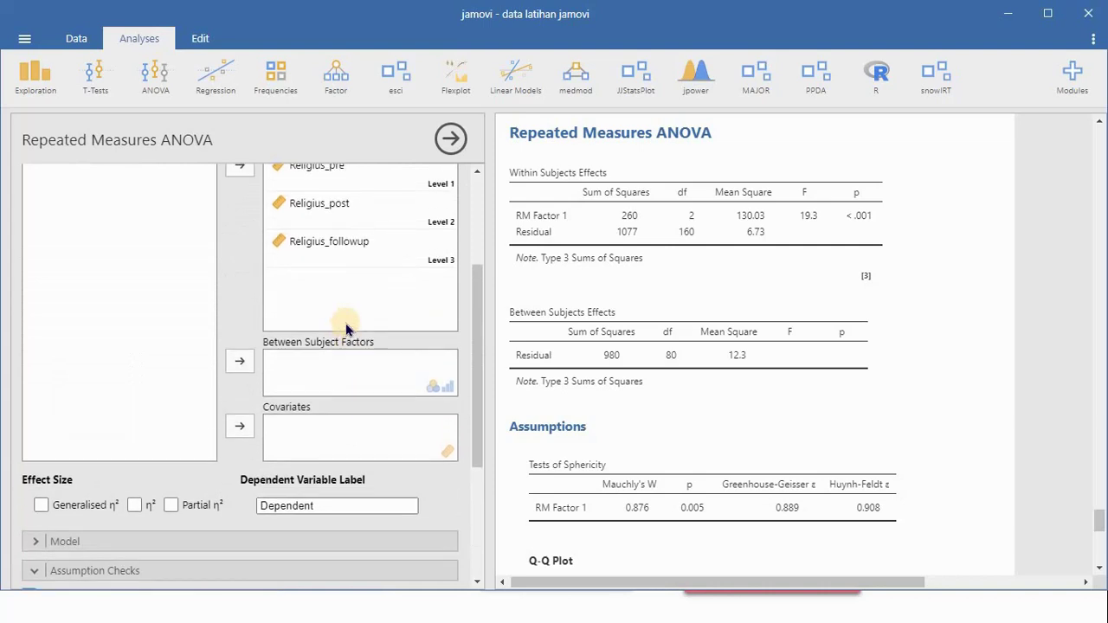
pyautogui.scroll(1, 345, 327)
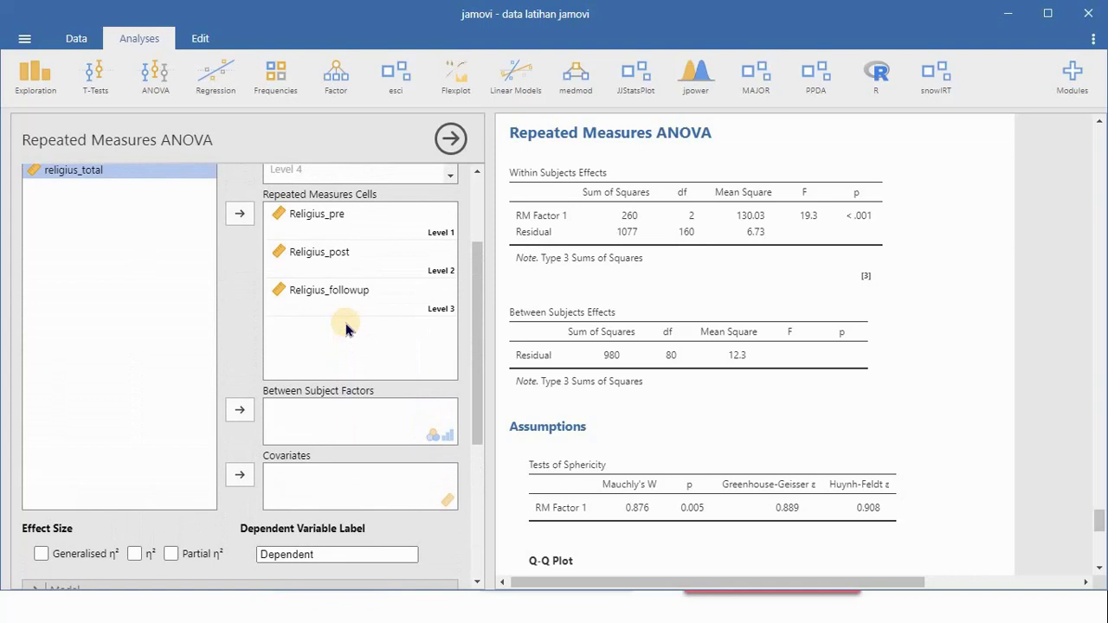
pyautogui.scroll(-5, 345, 328)
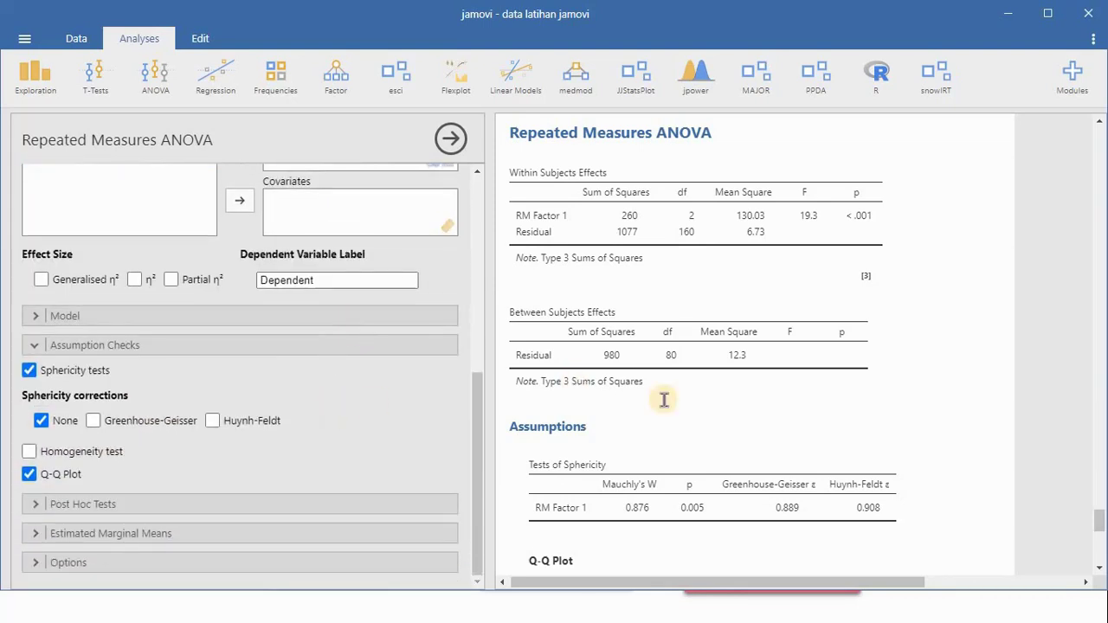
pyautogui.scroll(-1, 664, 399)
pyautogui.scroll(2, 664, 399)
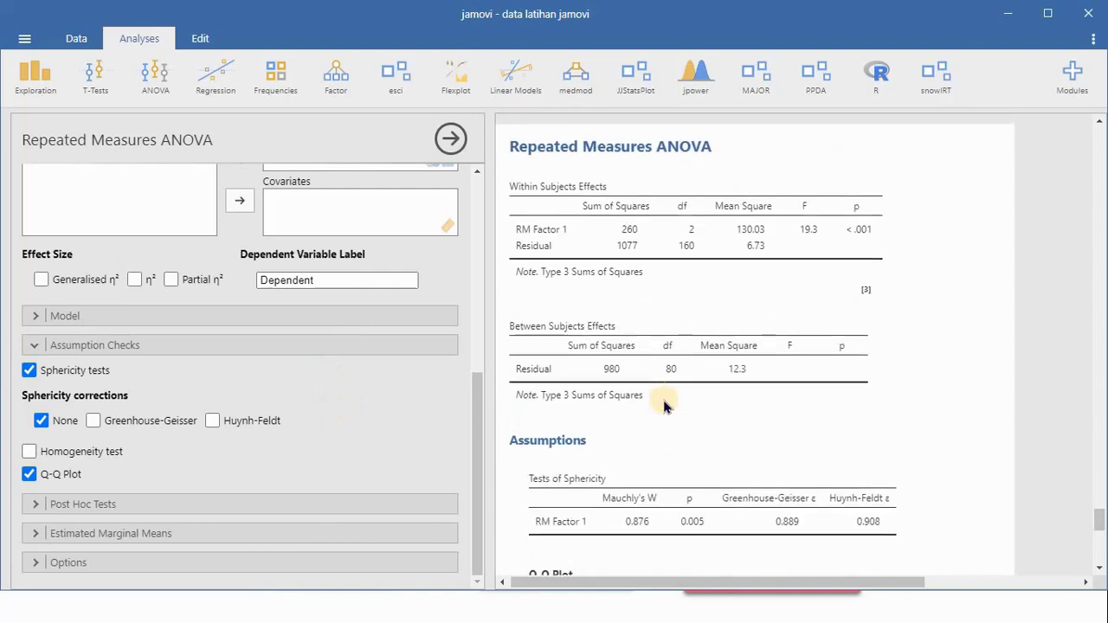
pyautogui.scroll(-3, 664, 400)
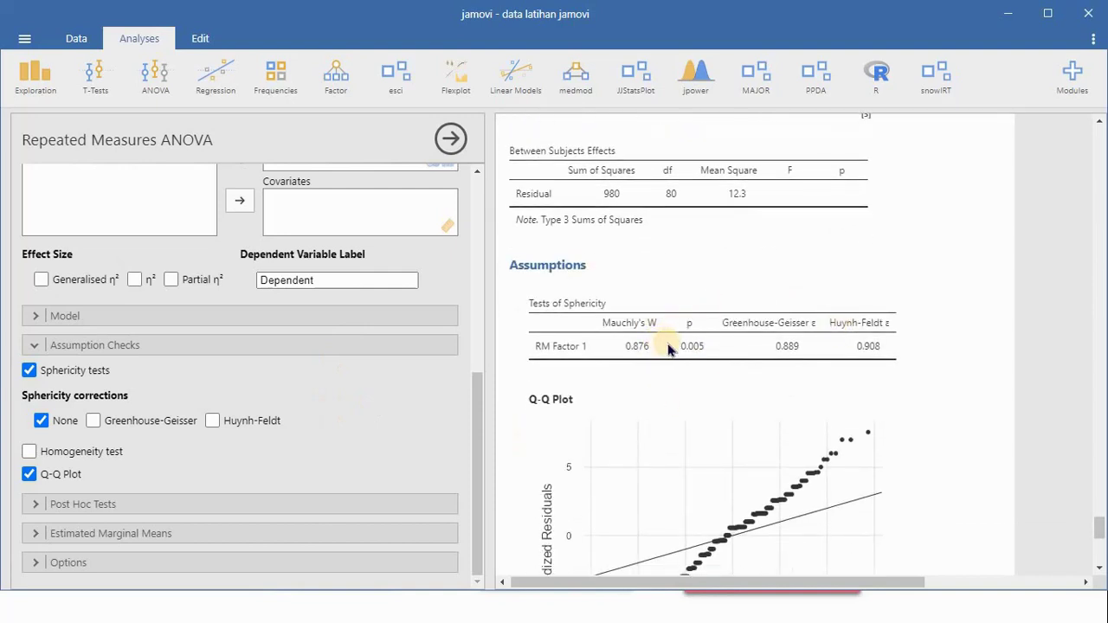
pyautogui.scroll(-1, 696, 366)
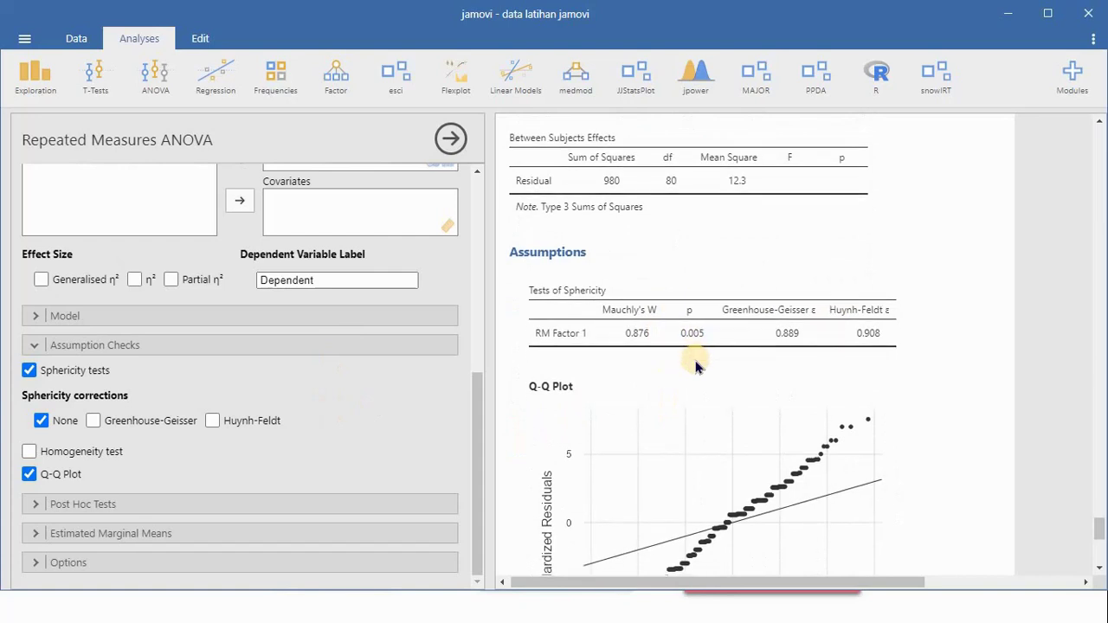
# Examine how closely the standardized residuals follow the reference line in the Q-Q plot.
pyautogui.scroll(-4, 697, 366)
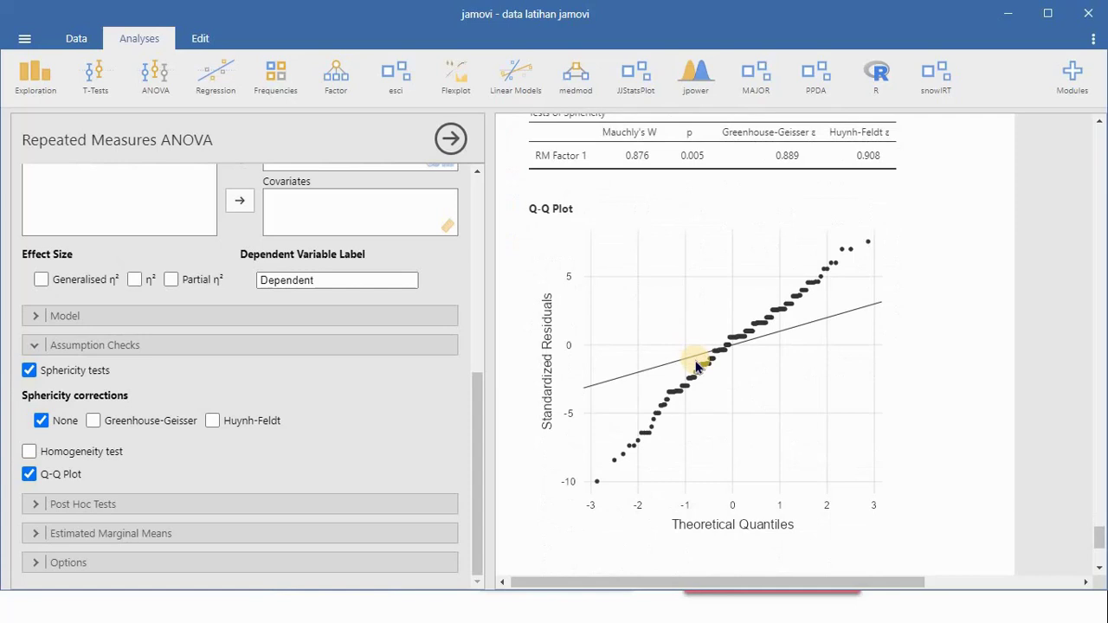
pyautogui.scroll(1, 697, 366)
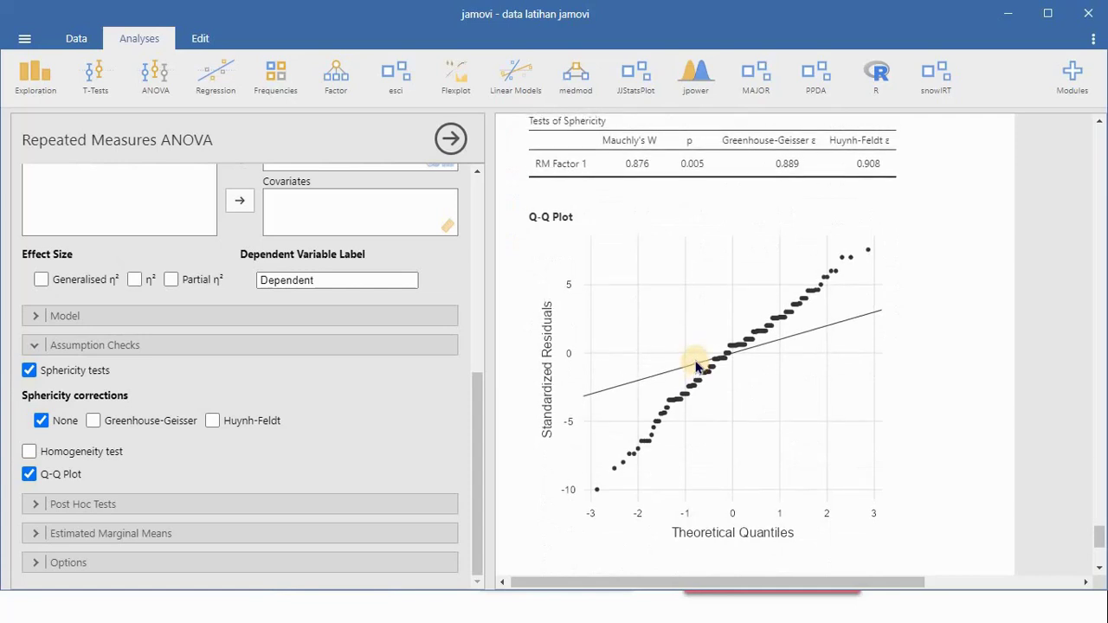
pyautogui.scroll(1, 697, 366)
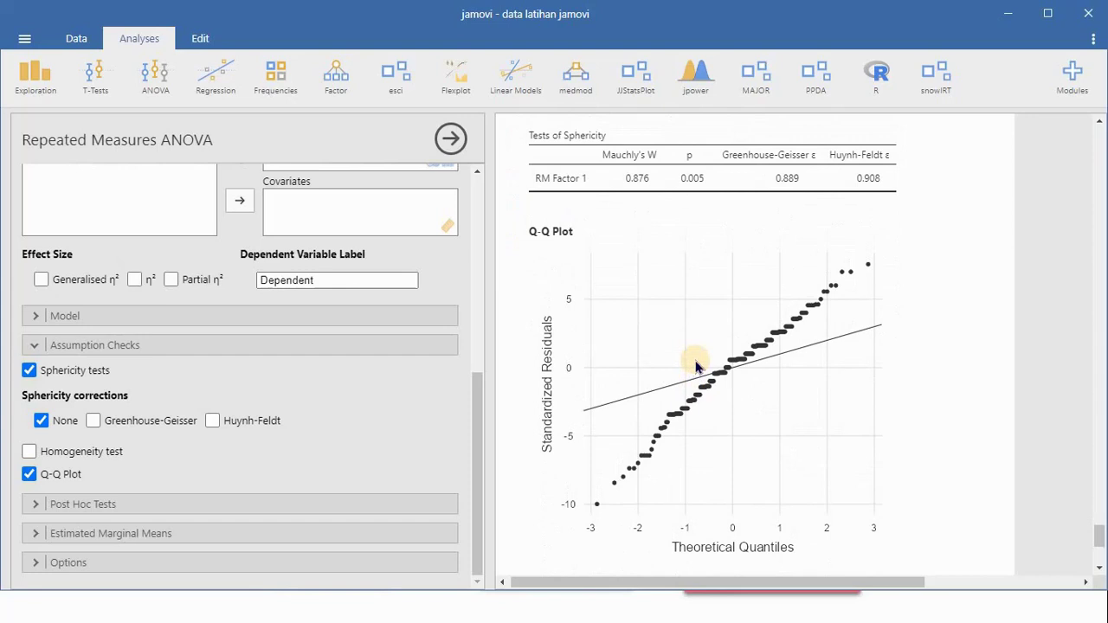
pyautogui.scroll(1, 697, 366)
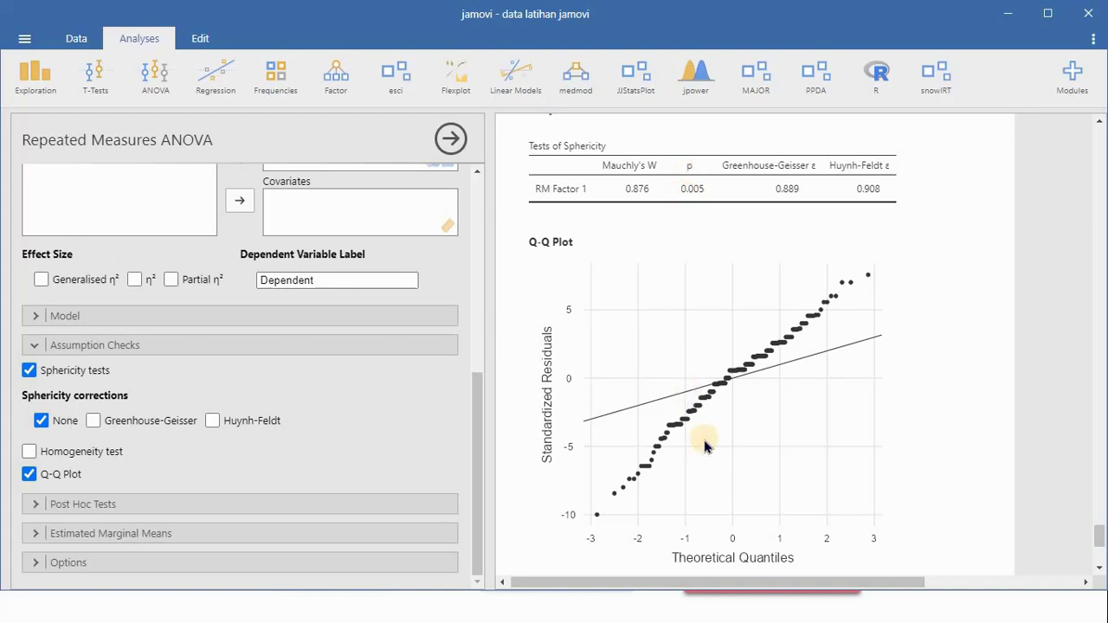
pyautogui.scroll(-2, 706, 439)
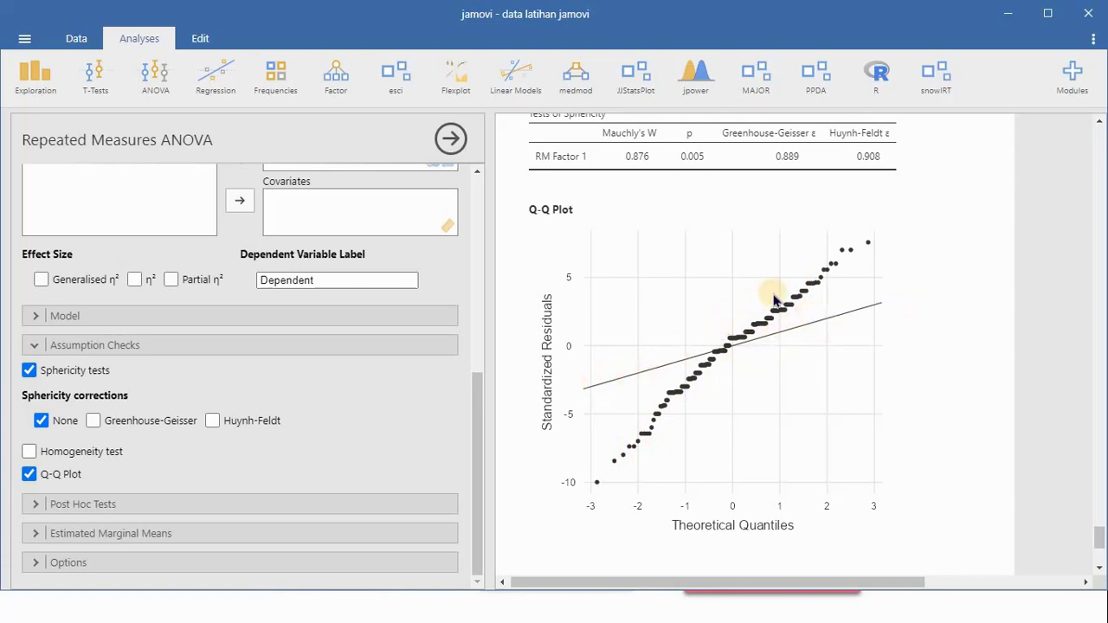
pyautogui.scroll(-1, 775, 299)
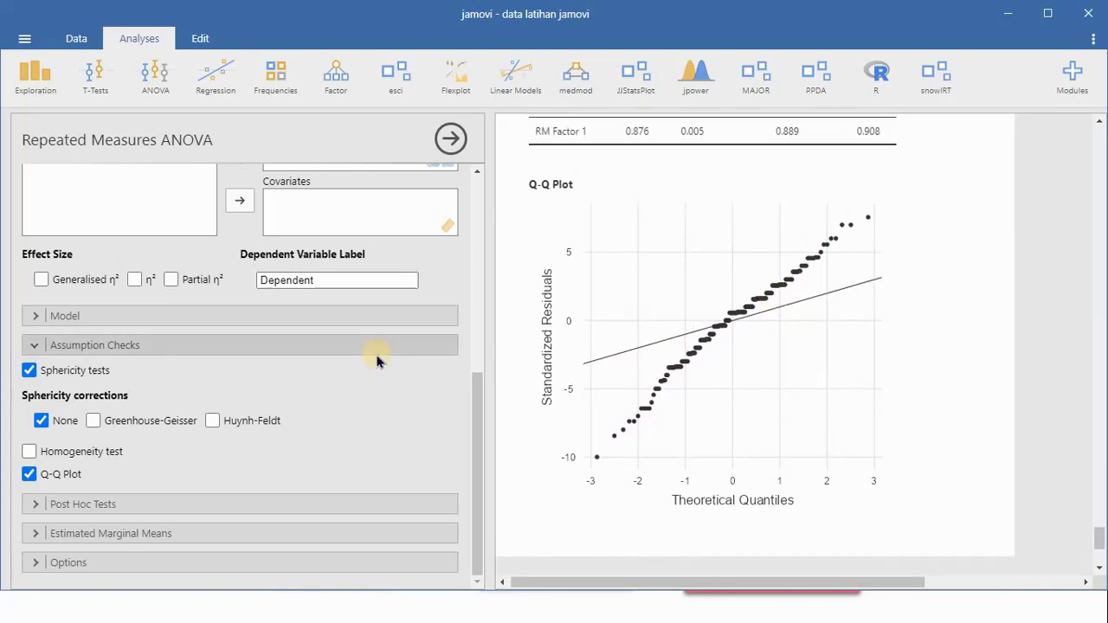
# Recheck the repeated measures setup and look up the non-parametric Friedman alternative among the ANOVA analyses.
pyautogui.scroll(5, 378, 361)
pyautogui.scroll(3, 376, 361)
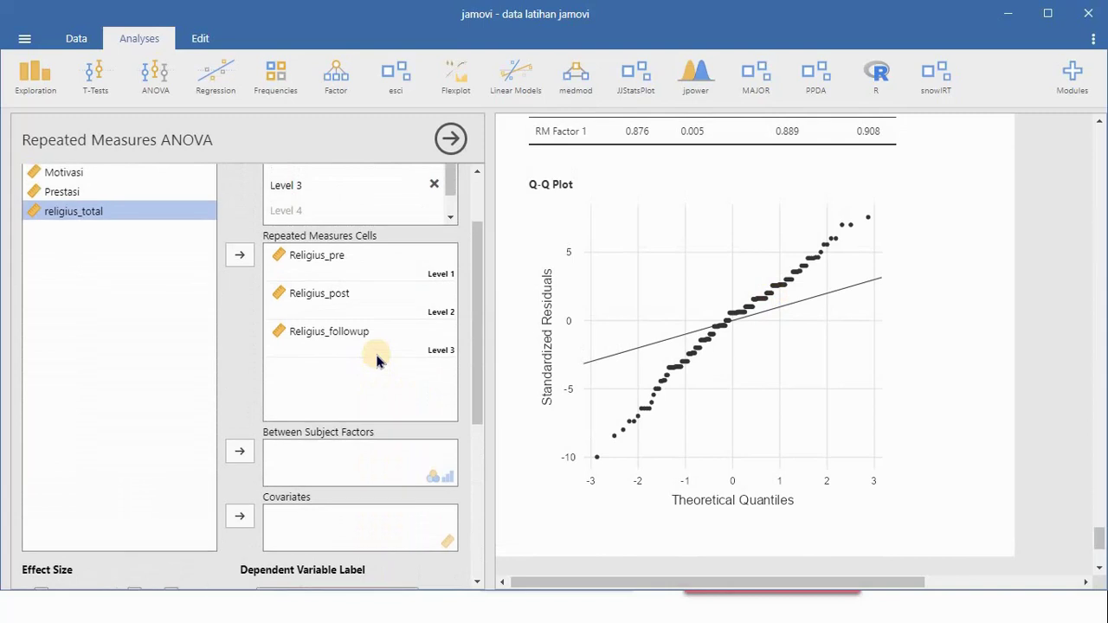
pyautogui.scroll(-7, 377, 360)
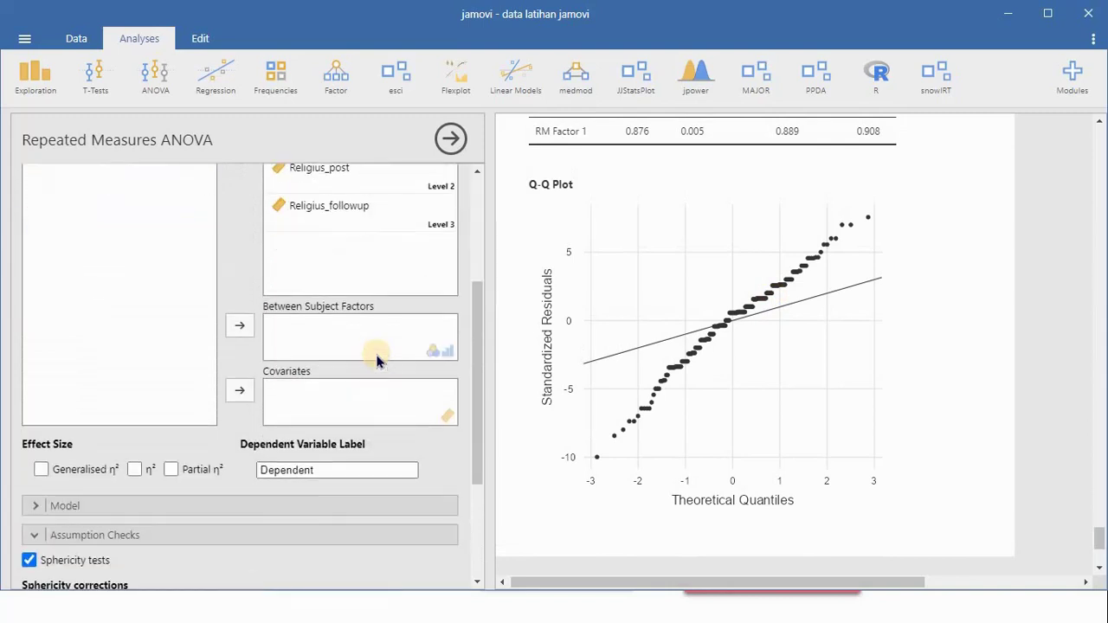
pyautogui.scroll(-1, 377, 360)
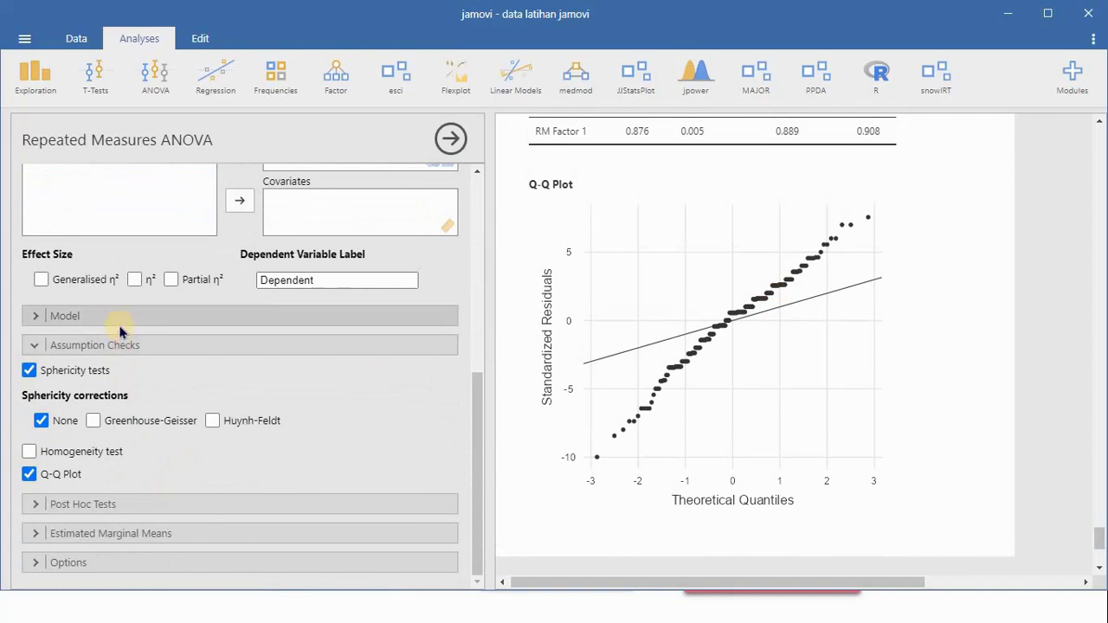
pyautogui.click(163, 74)
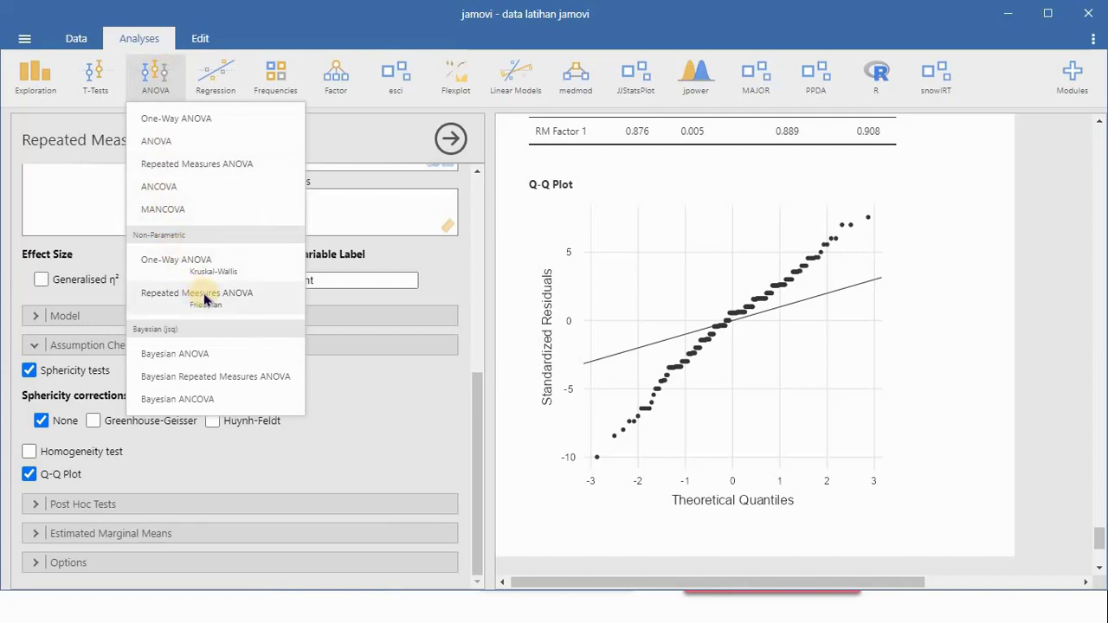
pyautogui.click(154, 85)
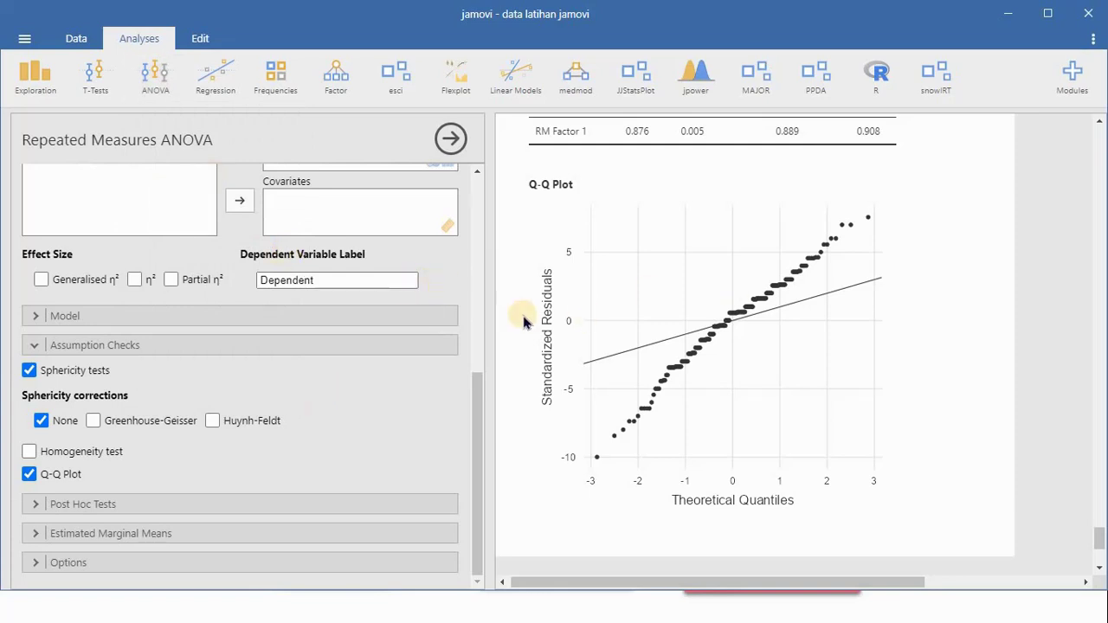
# Add RM Factor 1 to the post hoc tests with the Tukey correction.
pyautogui.click(478, 311)
pyautogui.scroll(-3, 478, 303)
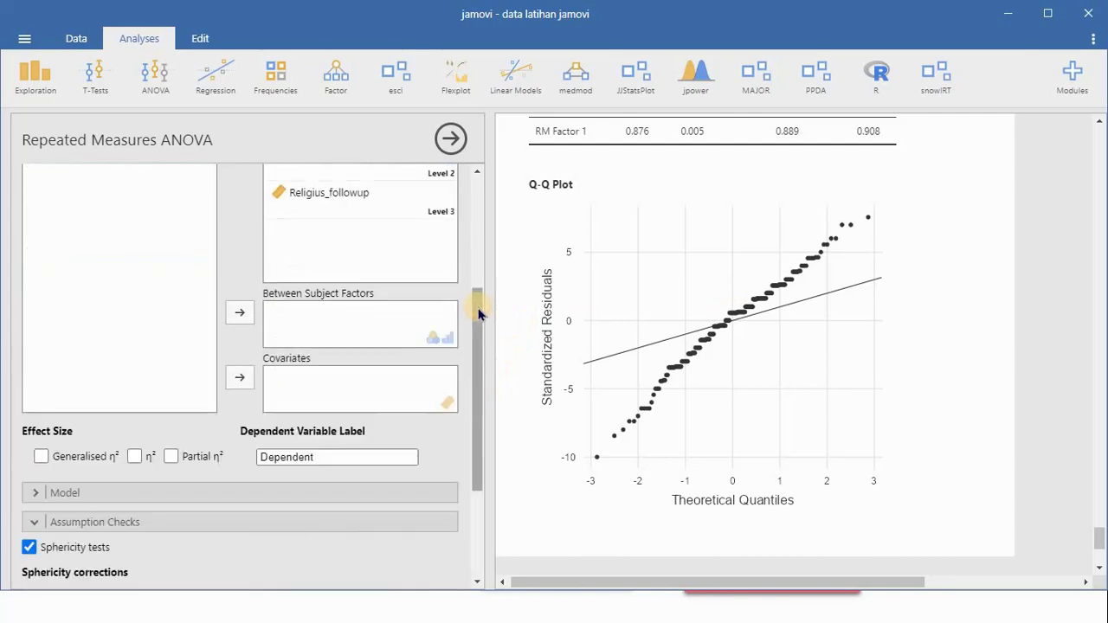
pyautogui.click(125, 481)
pyautogui.scroll(-5, 125, 485)
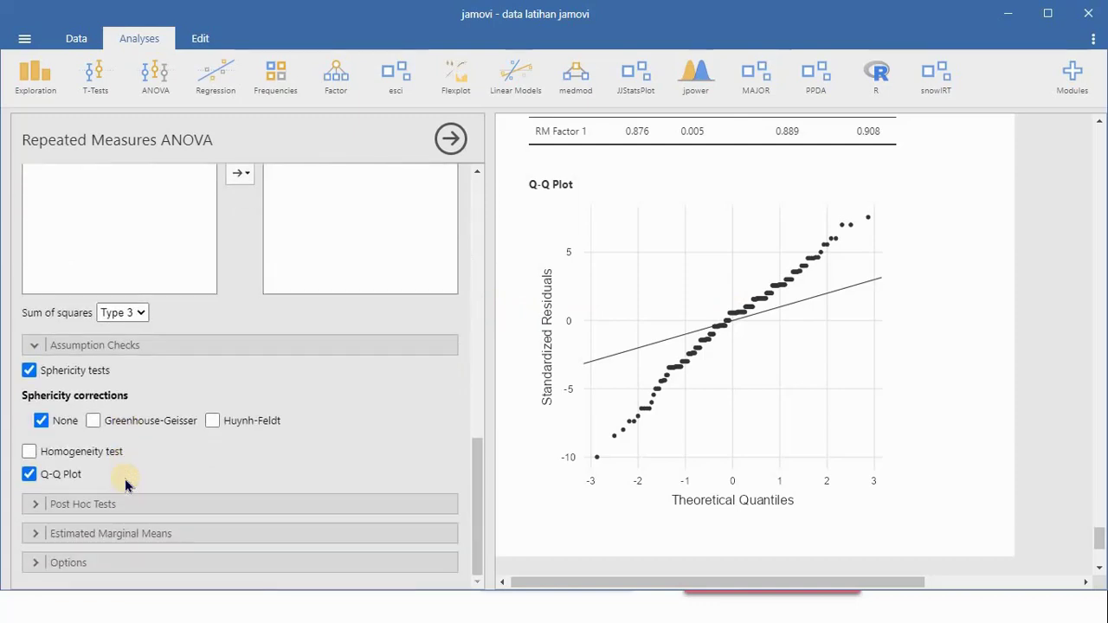
pyautogui.click(103, 504)
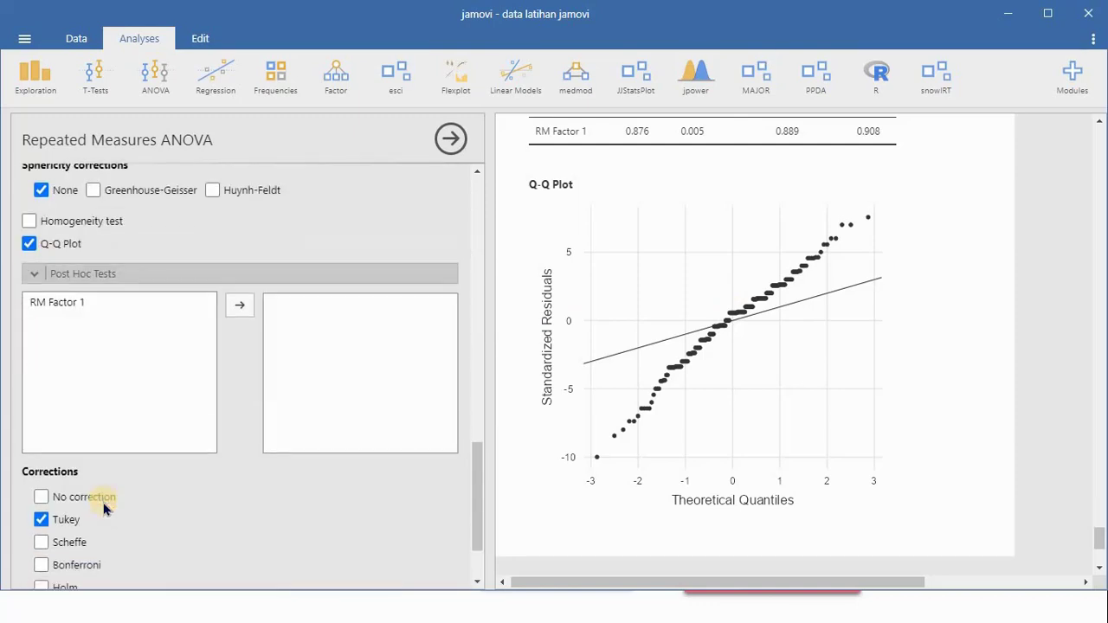
pyautogui.click(104, 301)
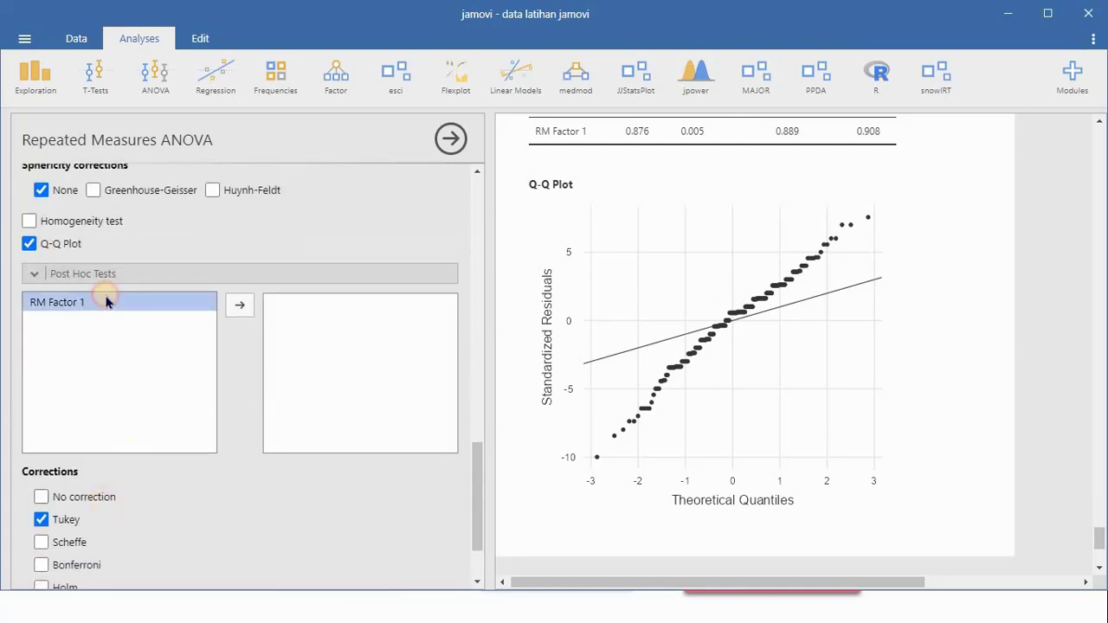
pyautogui.click(238, 309)
pyautogui.scroll(-2, 197, 468)
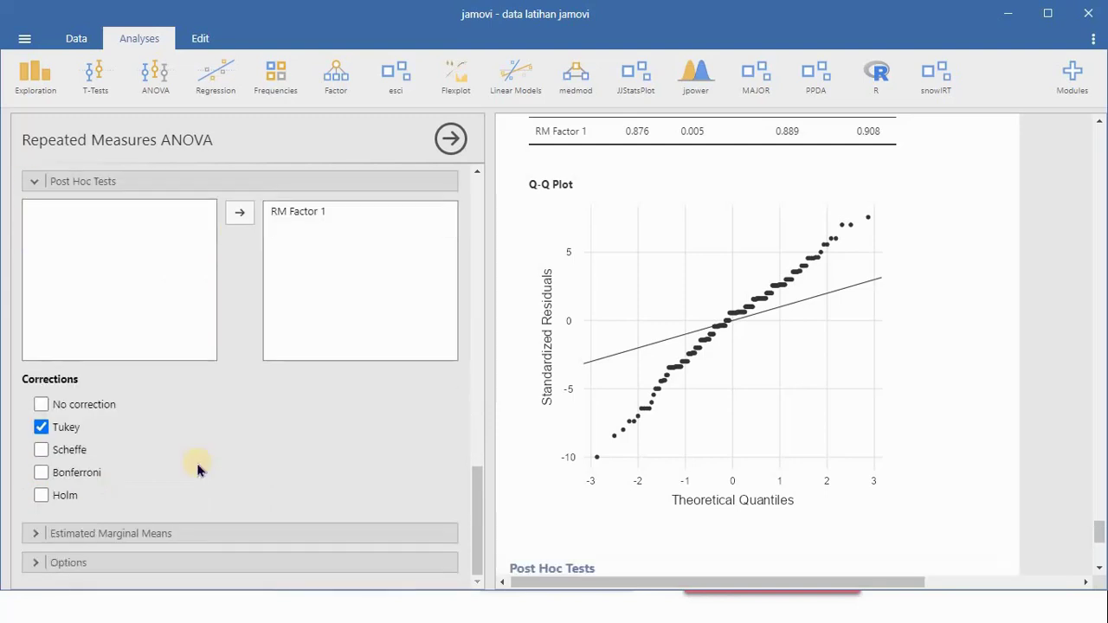
# Expand the additional analysis options, and review the sphericity test and the within-subjects effects table.
pyautogui.click(105, 564)
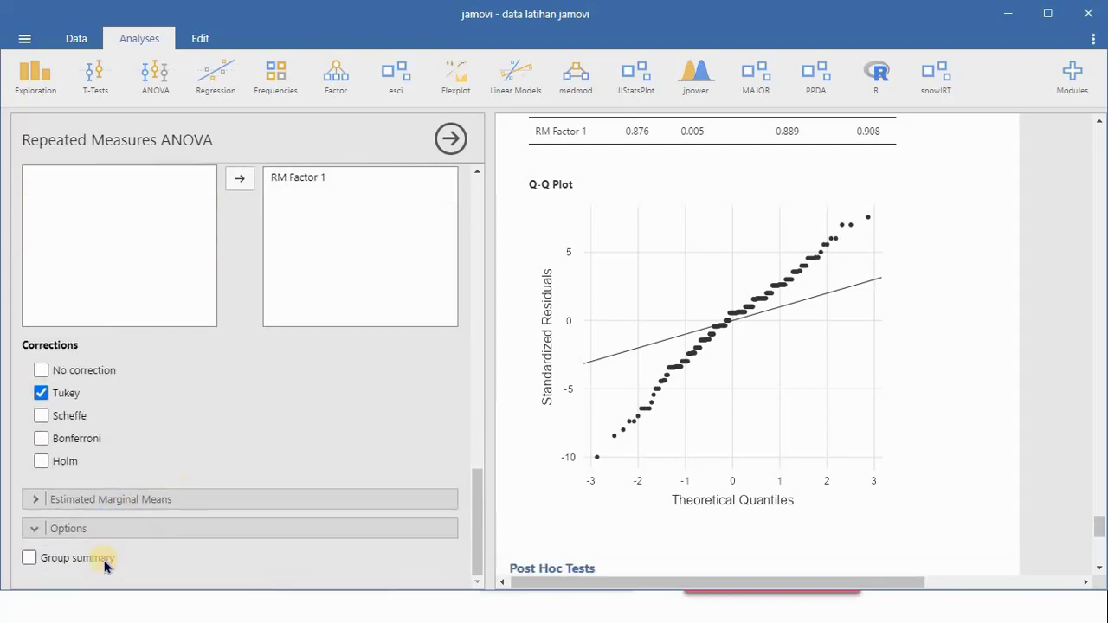
pyautogui.scroll(4, 882, 273)
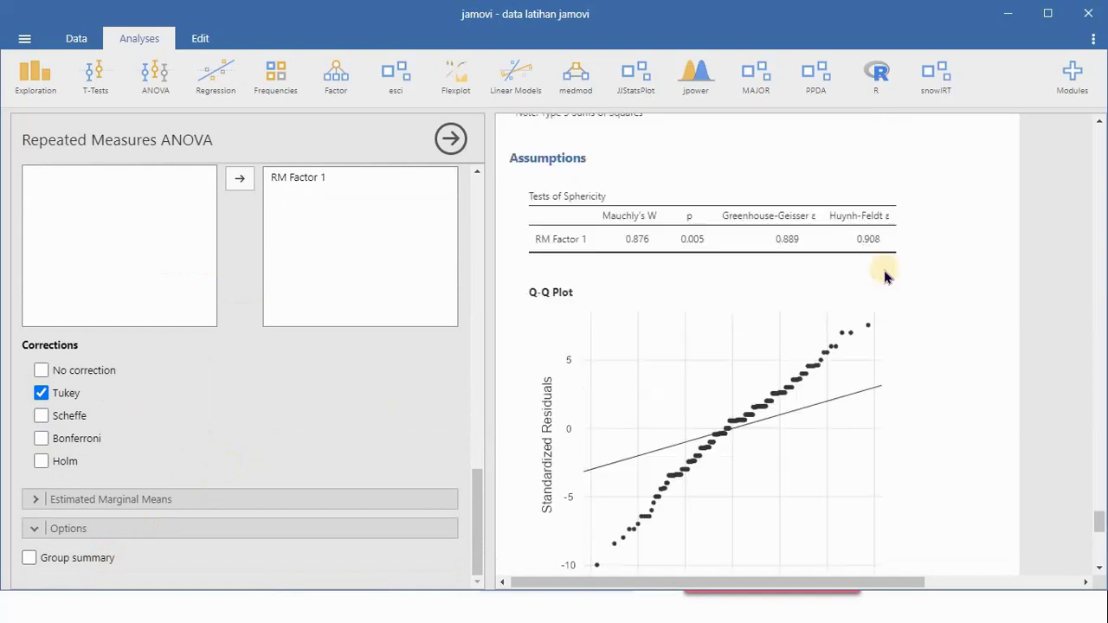
pyautogui.scroll(3, 885, 275)
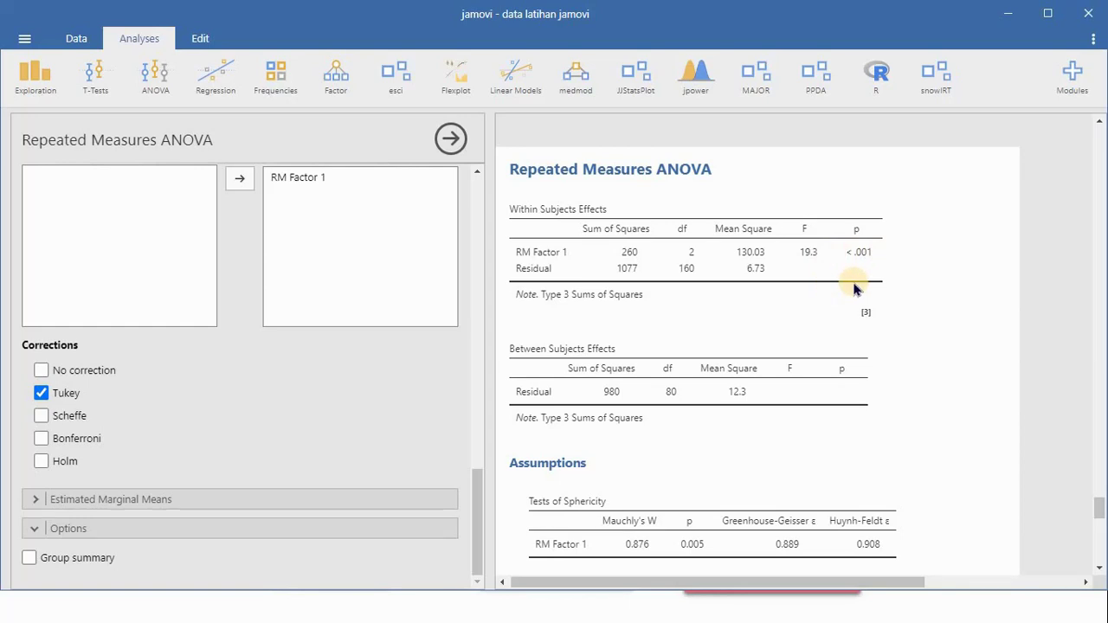
# Read the Tukey post hoc comparisons between the three levels of RM Factor 1.
pyautogui.scroll(-1, 853, 288)
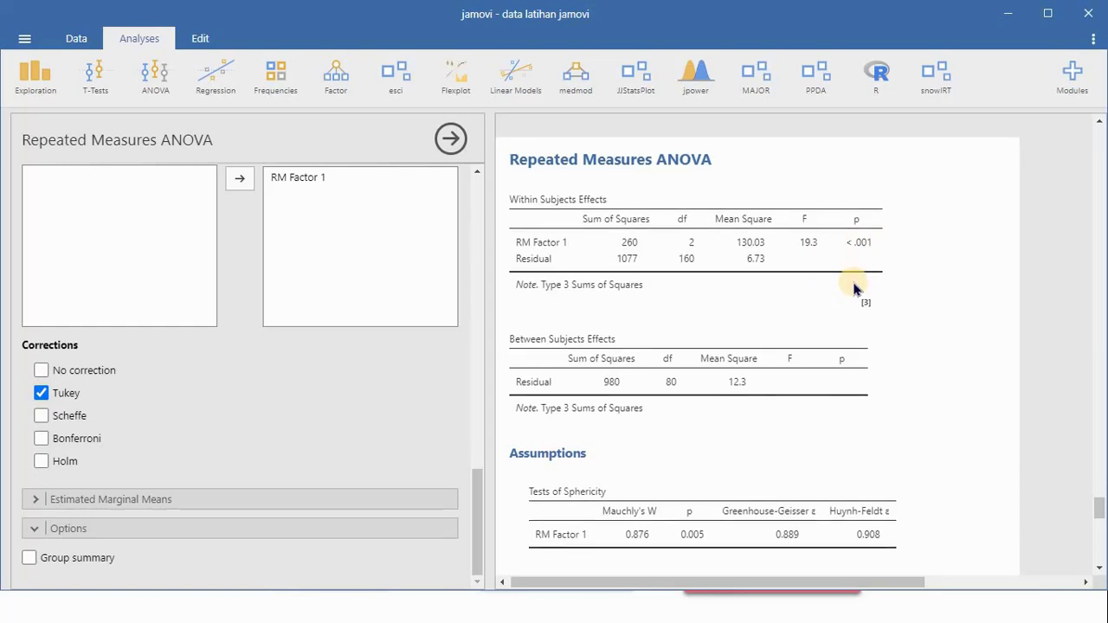
pyautogui.scroll(-10, 853, 288)
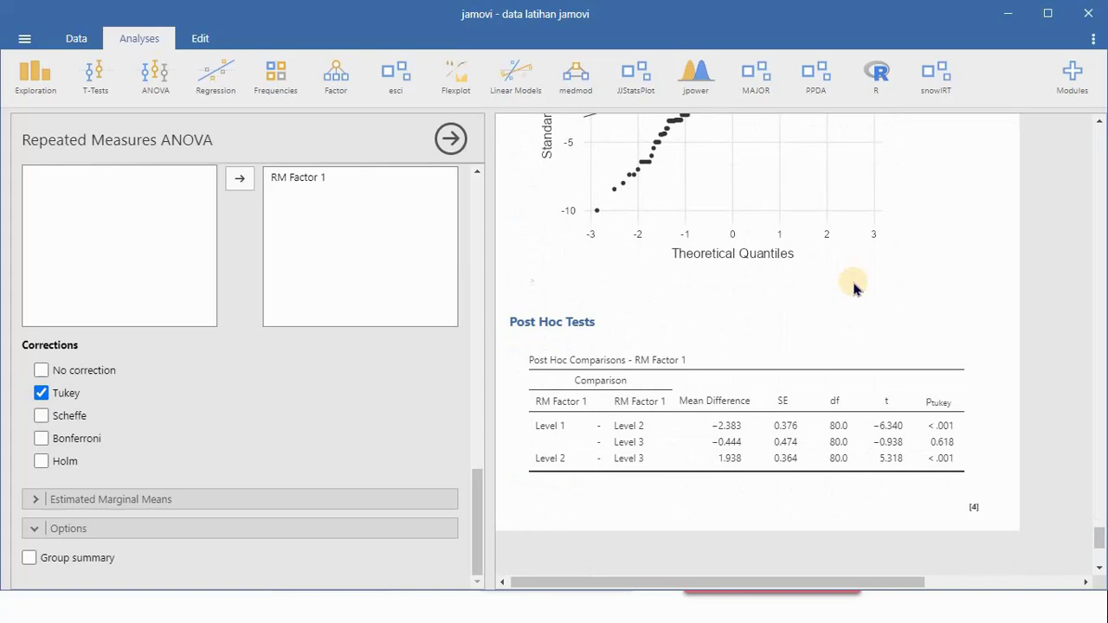
pyautogui.scroll(-2, 852, 288)
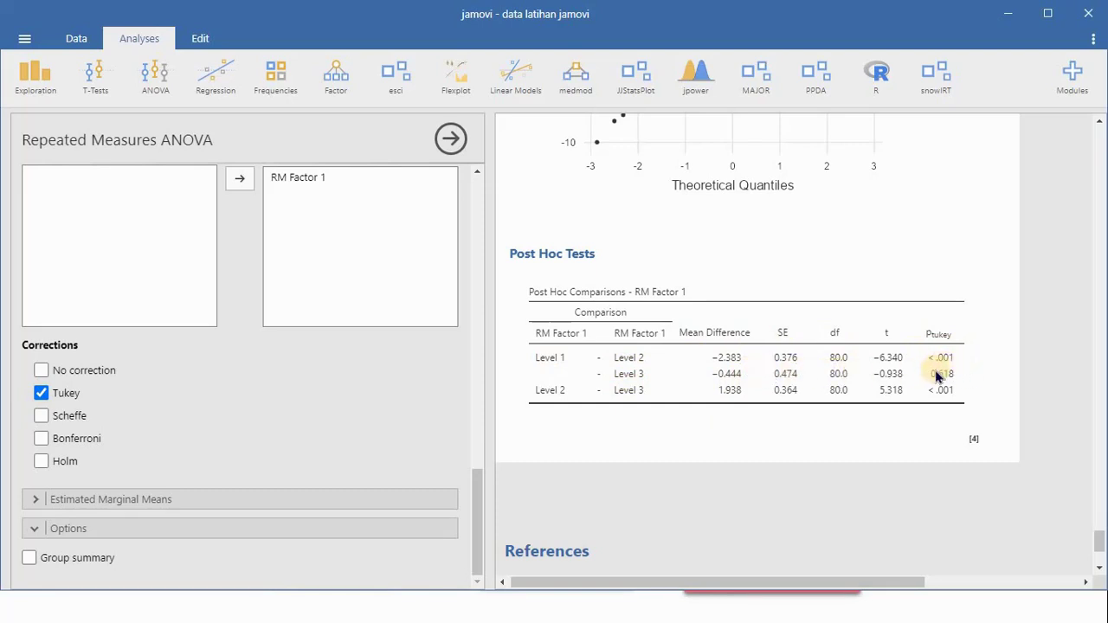
pyautogui.scroll(-1, 937, 376)
# Expand the estimated marginal means options, and check which Religius measure is assigned to each level of RM Factor 1.
pyautogui.click(200, 493)
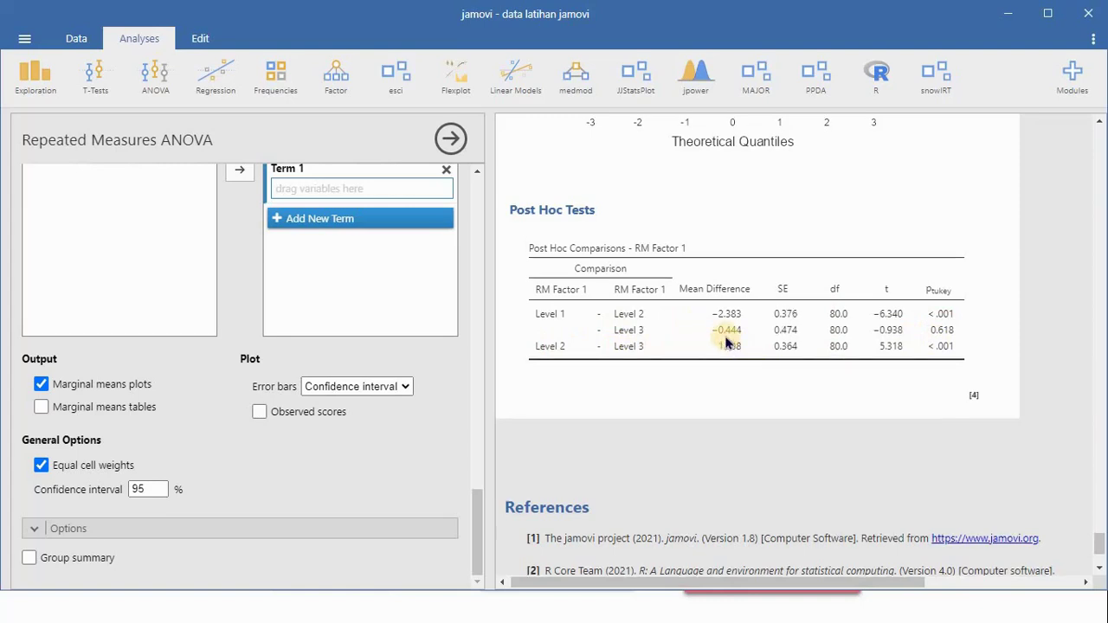
pyautogui.scroll(1, 725, 344)
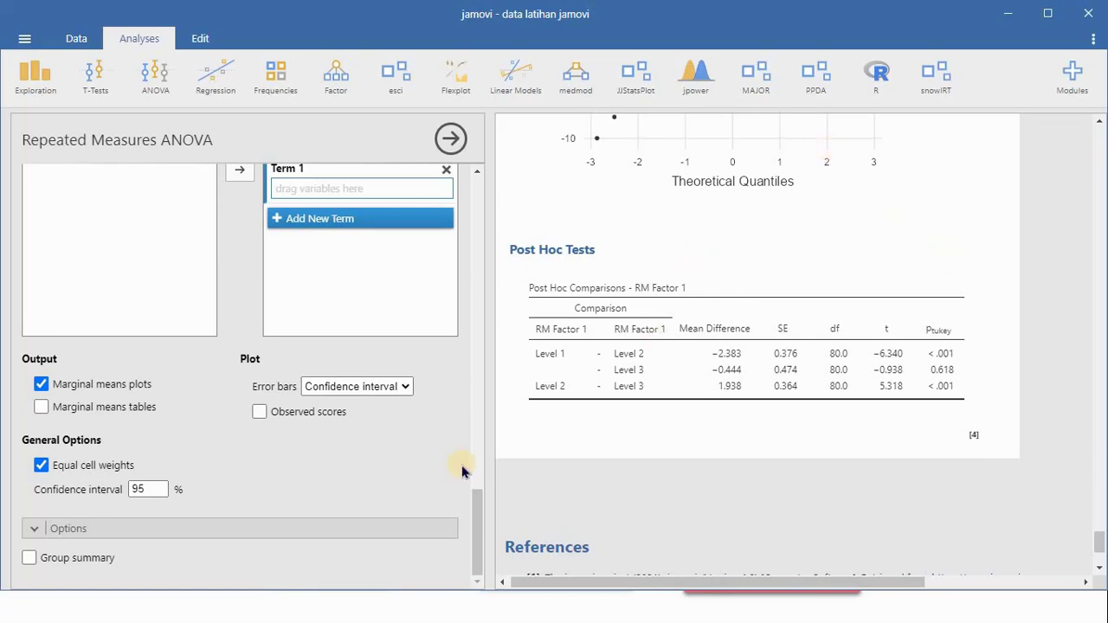
pyautogui.scroll(10, 462, 472)
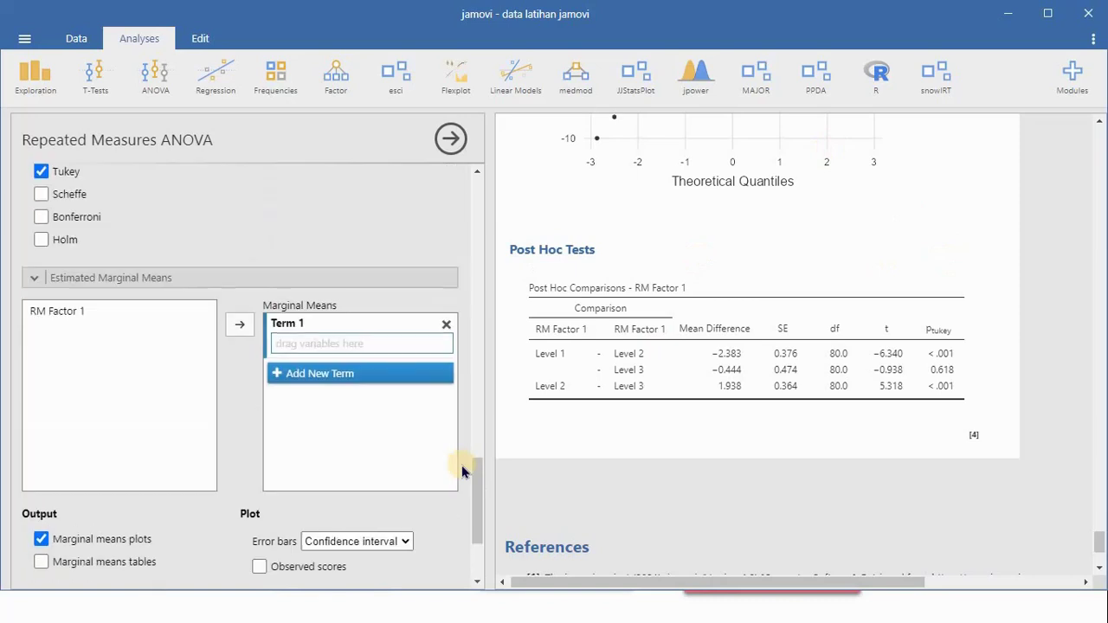
pyautogui.scroll(10, 461, 472)
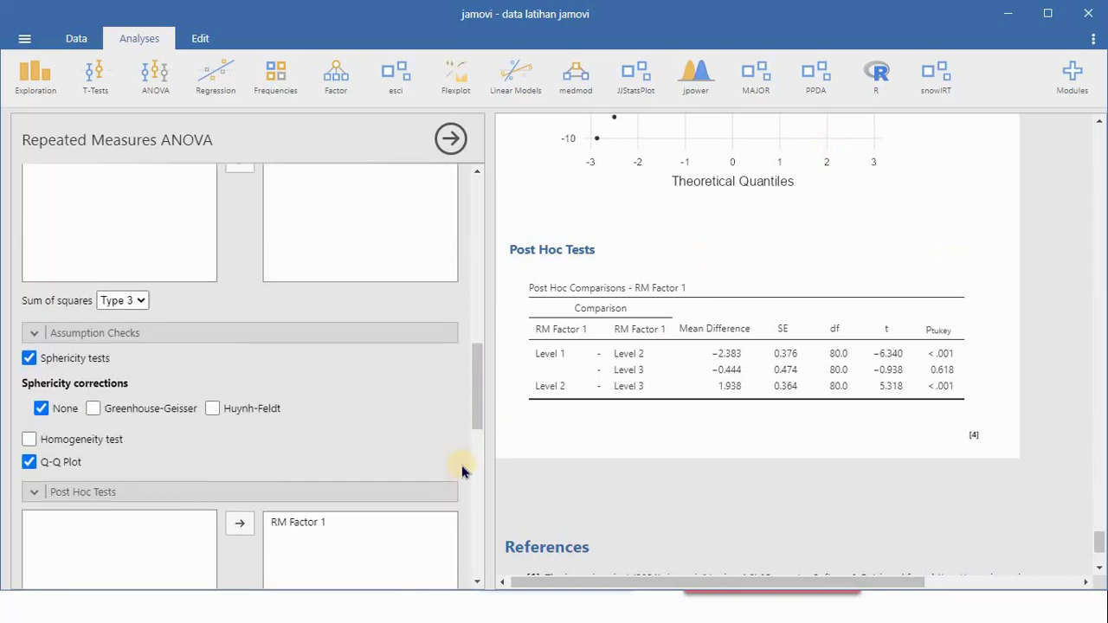
pyautogui.scroll(3, 461, 472)
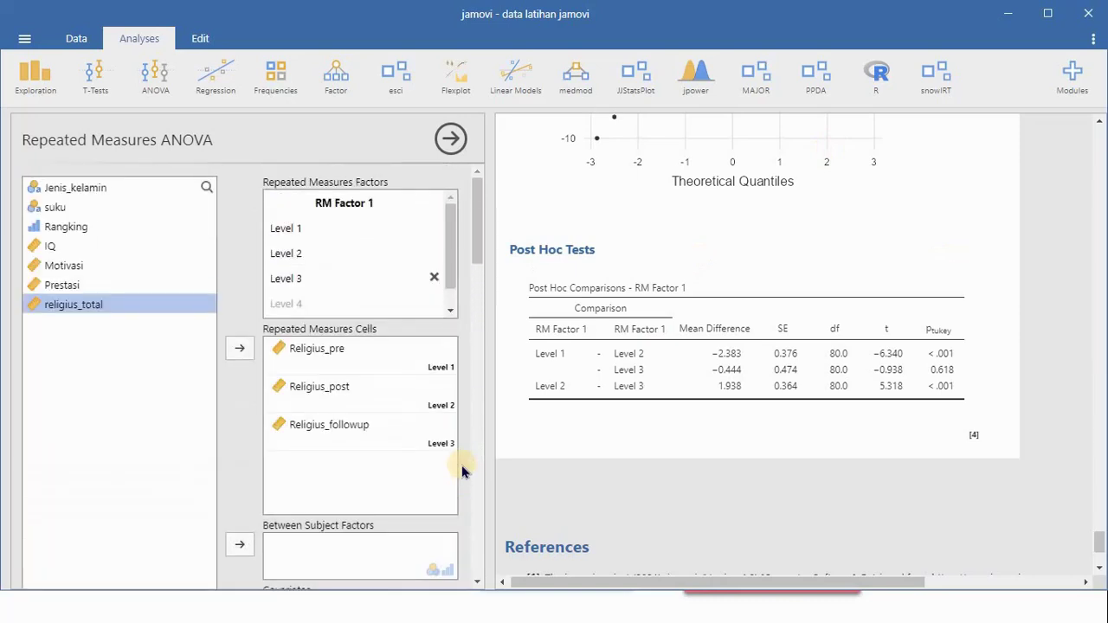
pyautogui.scroll(-1, 462, 471)
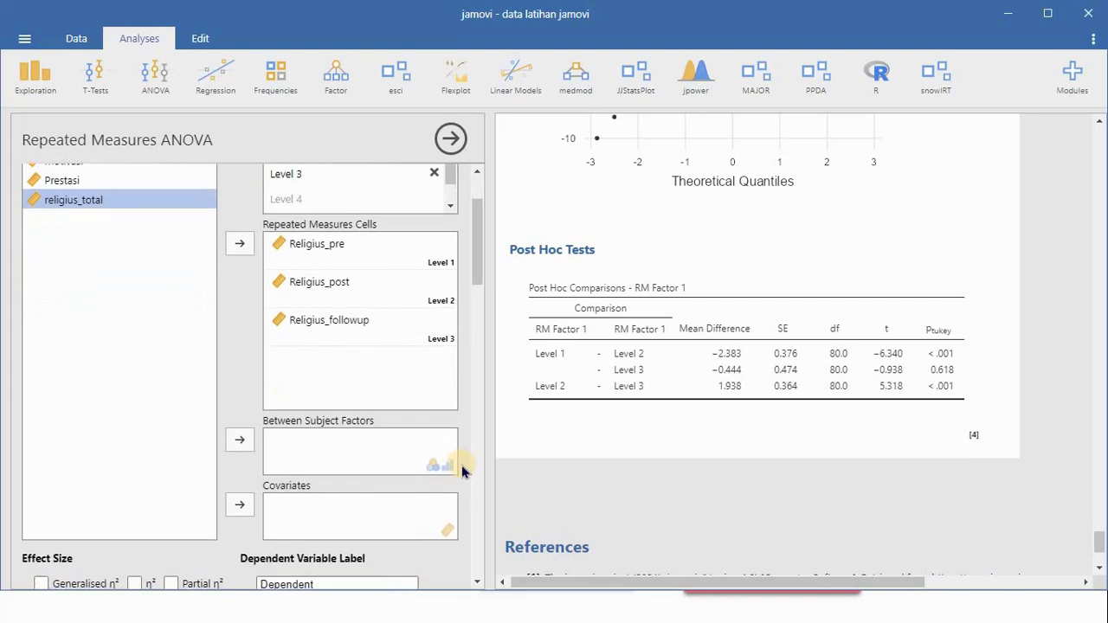
pyautogui.scroll(3, 463, 464)
pyautogui.scroll(2, 663, 370)
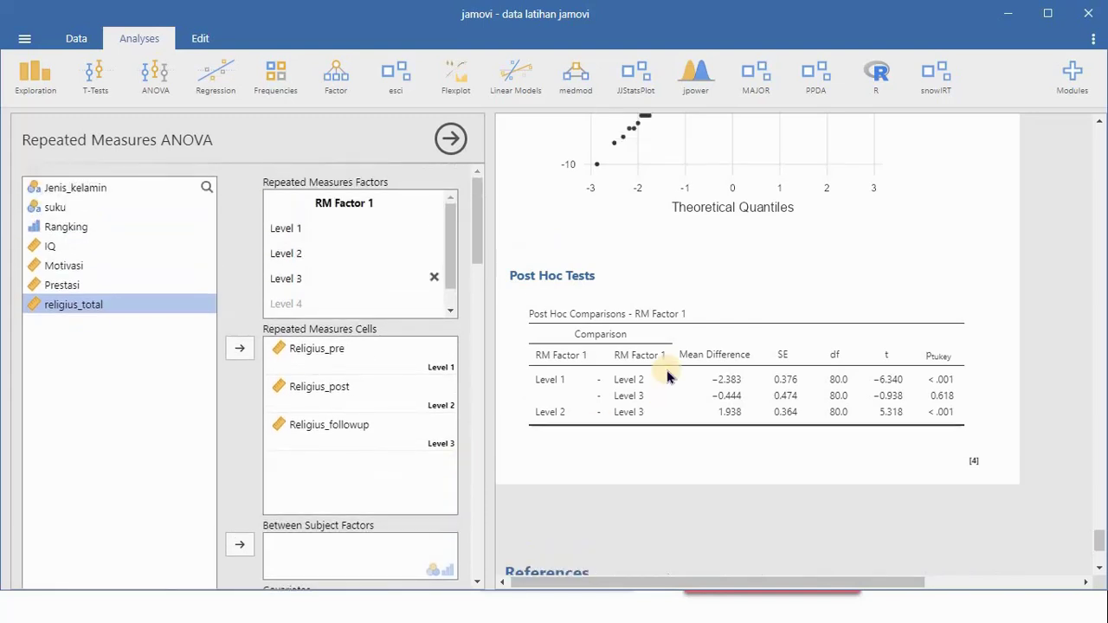
# Start a non-parametric repeated measures ANOVA (Friedman) with Religius_pre, Religius_post and Religius_followup as measures.
pyautogui.click(155, 86)
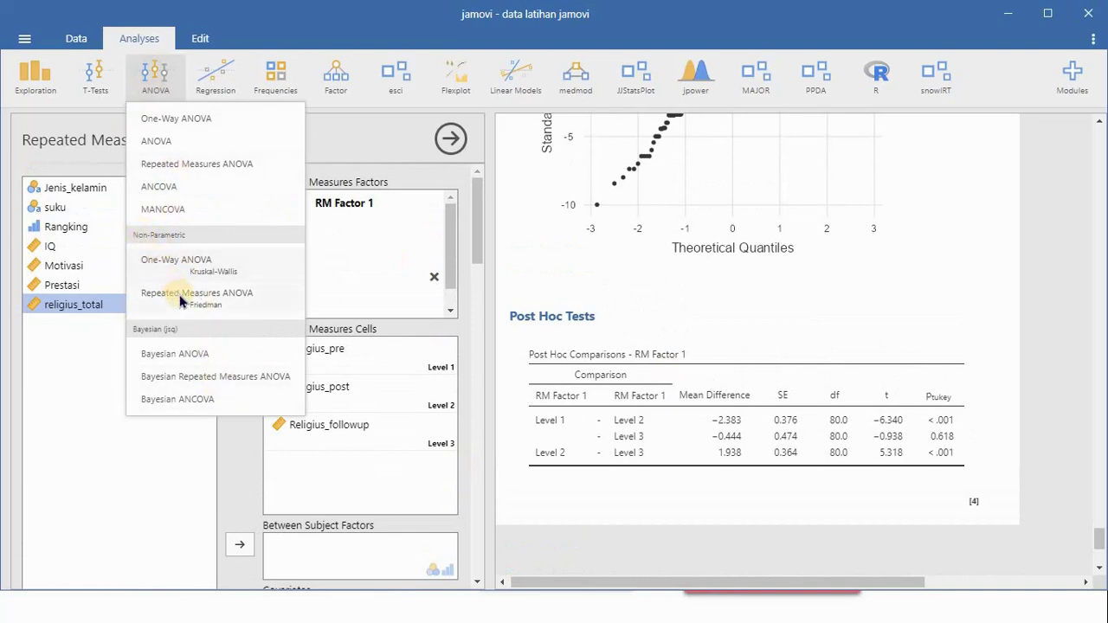
pyautogui.click(214, 308)
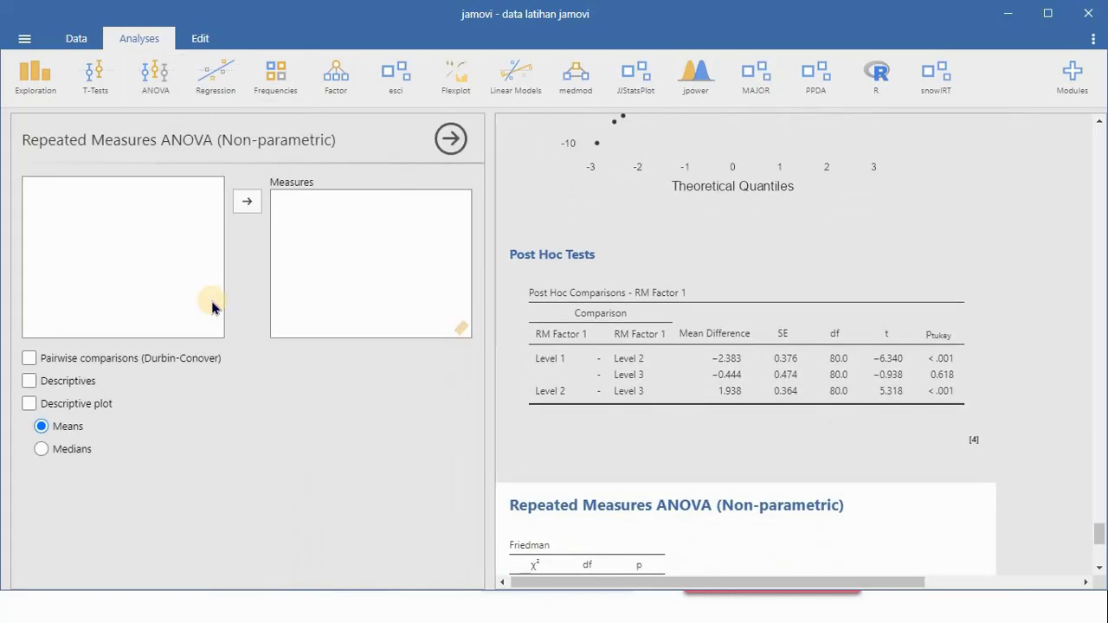
pyautogui.click(102, 247)
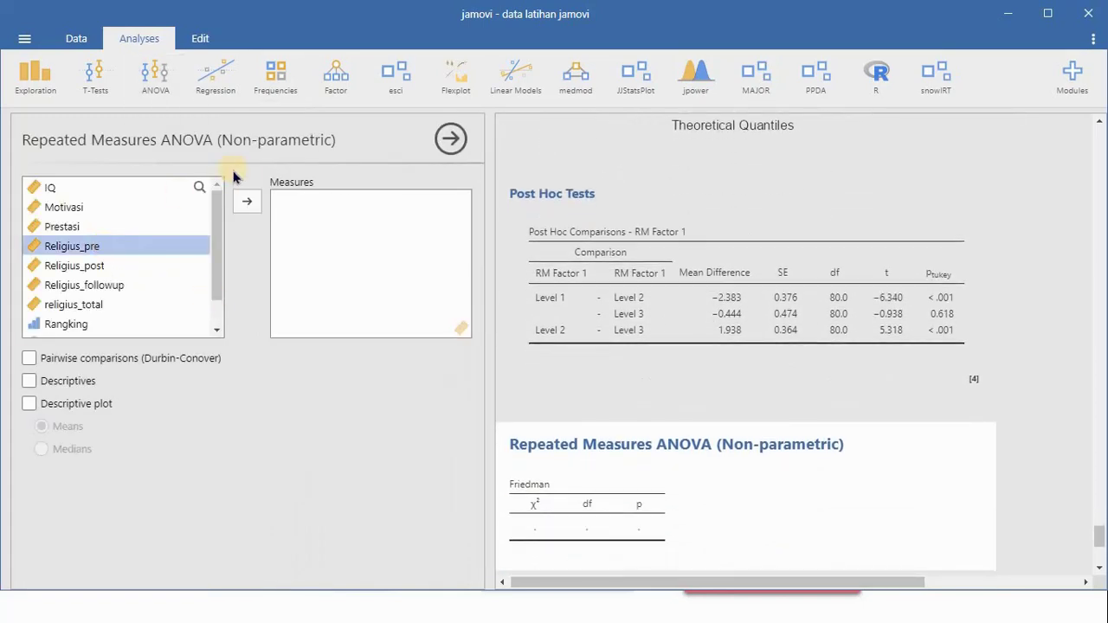
pyautogui.click(251, 205)
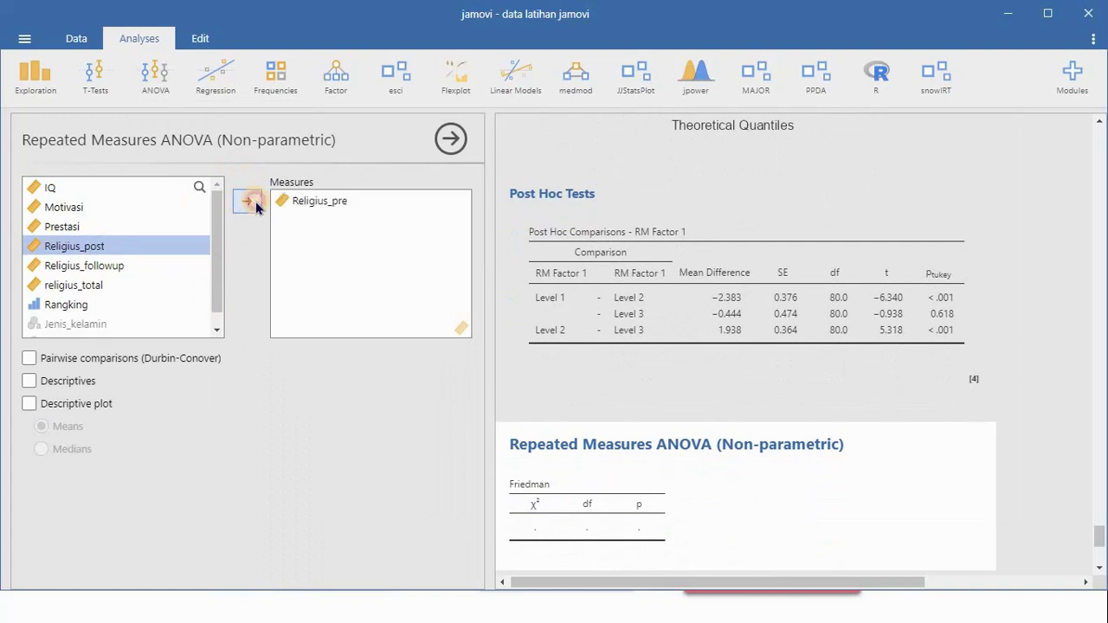
pyautogui.click(256, 206)
pyautogui.click(255, 206)
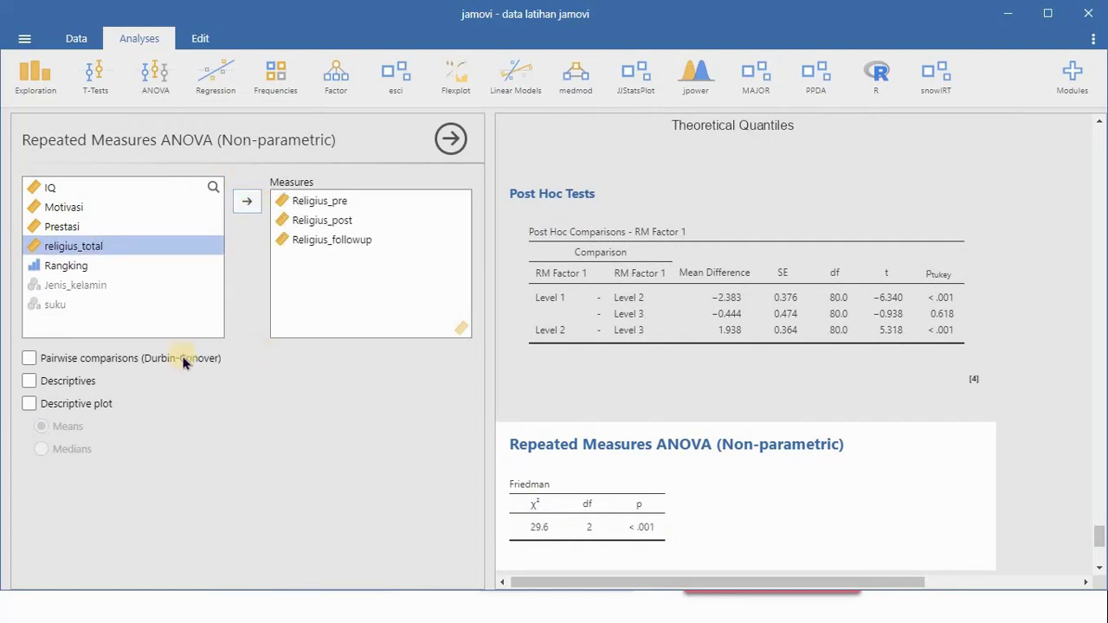
# Add descriptives, a descriptive plot of means and Durbin-Conover pairwise comparisons to the Friedman analysis.
pyautogui.click(30, 382)
pyautogui.click(29, 403)
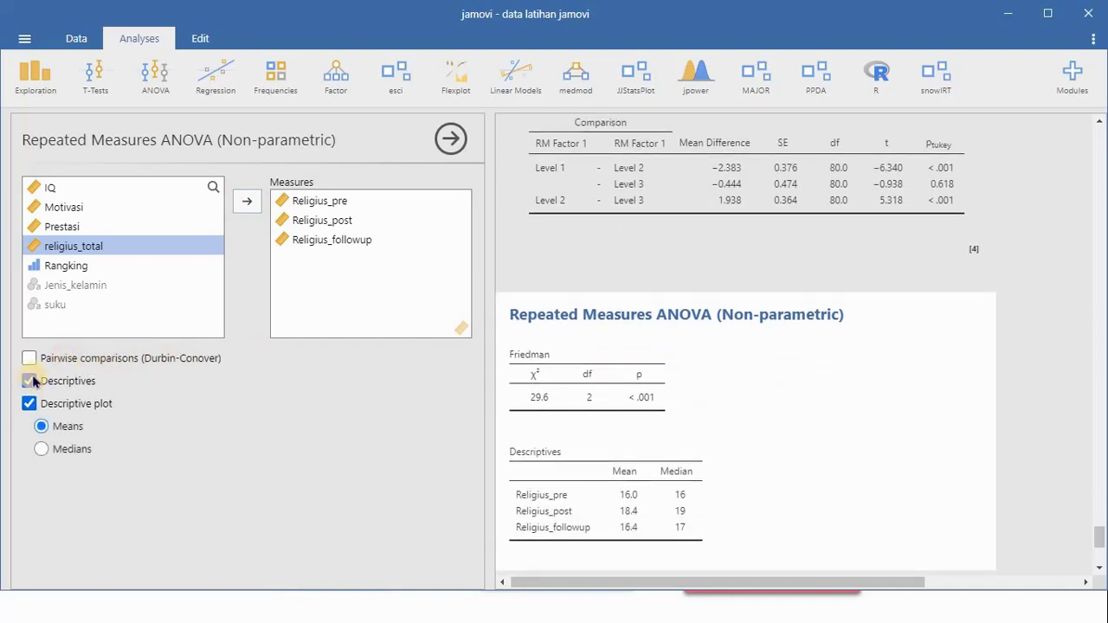
pyautogui.click(29, 357)
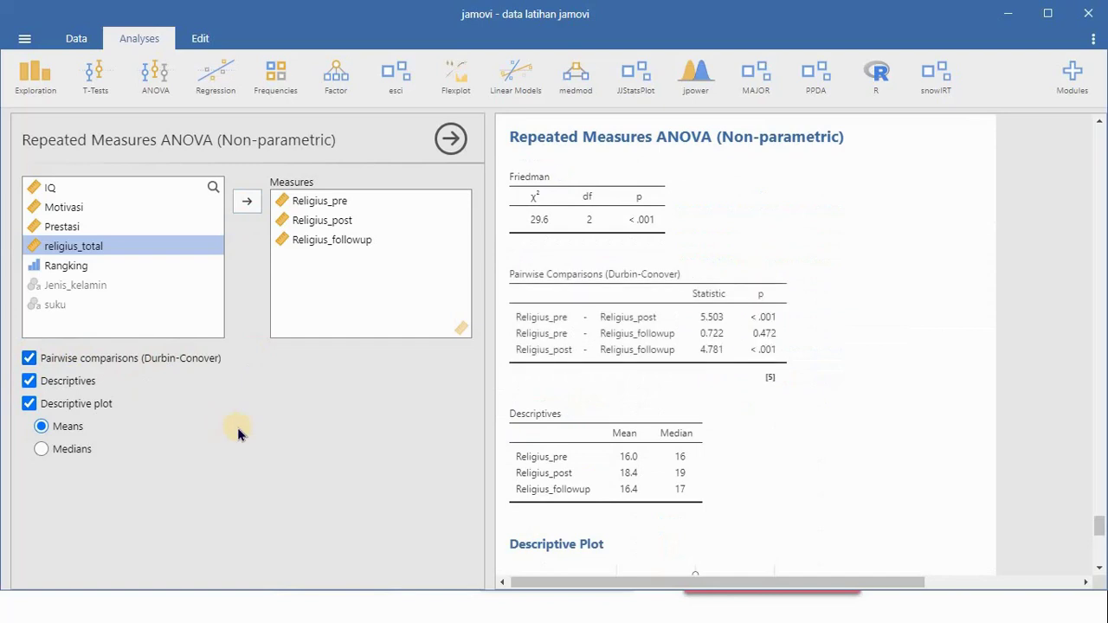
# Examine the Friedman test, the Durbin-Conover pairwise comparisons, the descriptives table and the descriptive plot for the Religius measures.
pyautogui.scroll(-1, 727, 284)
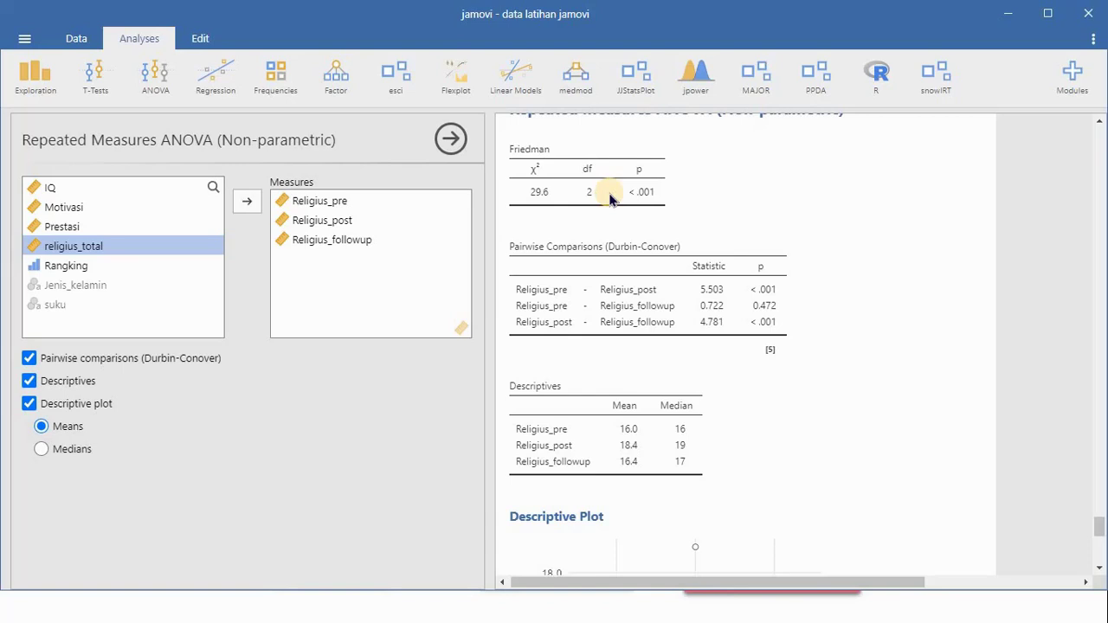
pyautogui.scroll(-1, 730, 250)
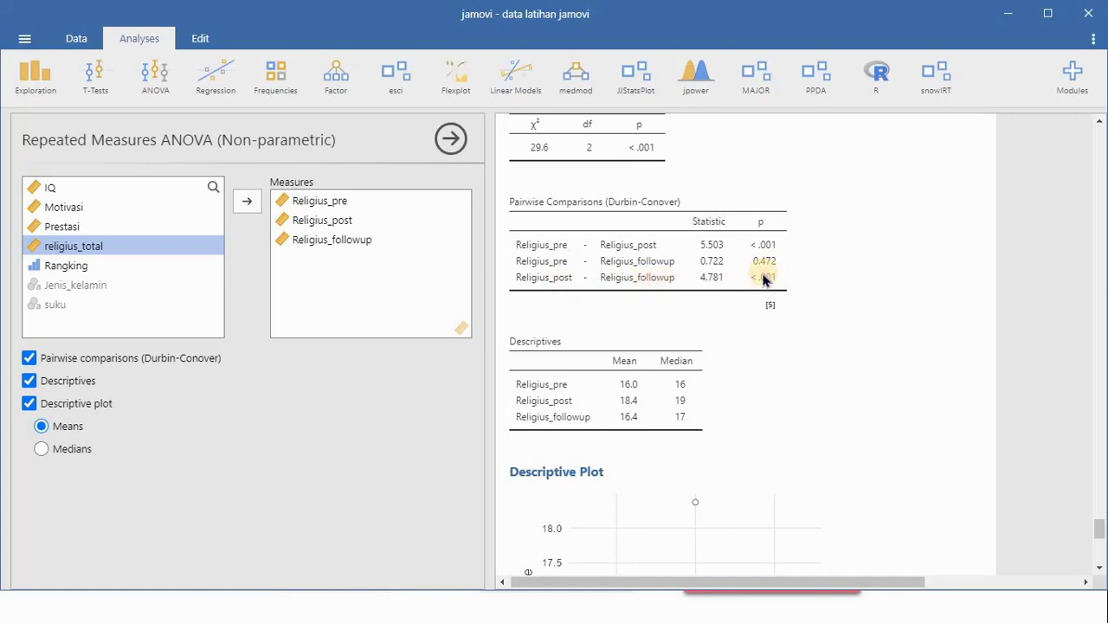
pyautogui.scroll(-3, 765, 277)
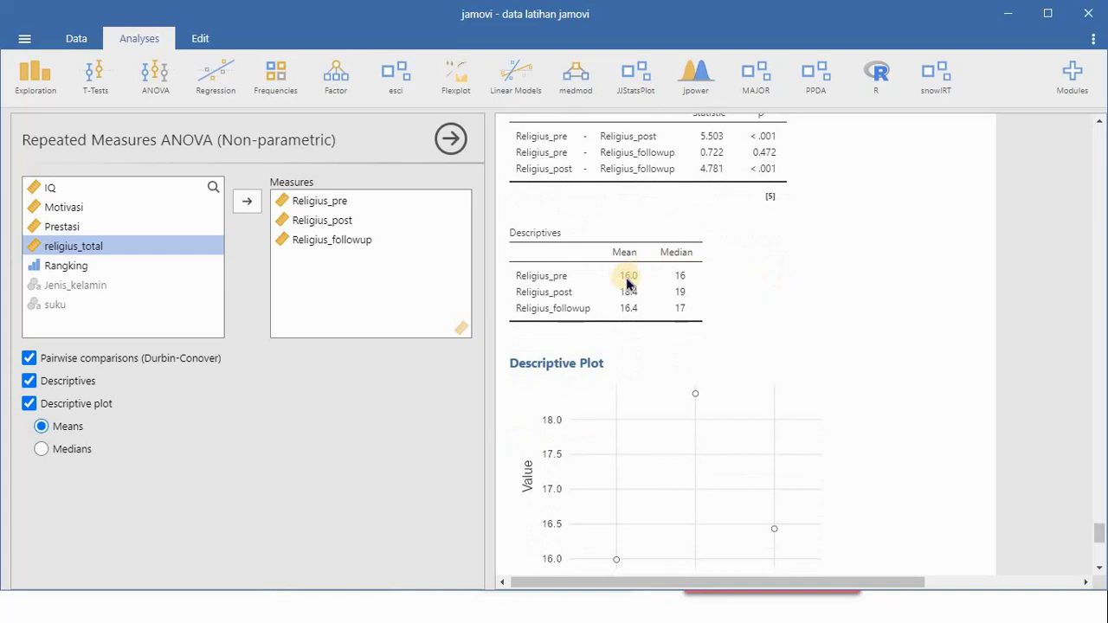
pyautogui.scroll(-3, 630, 271)
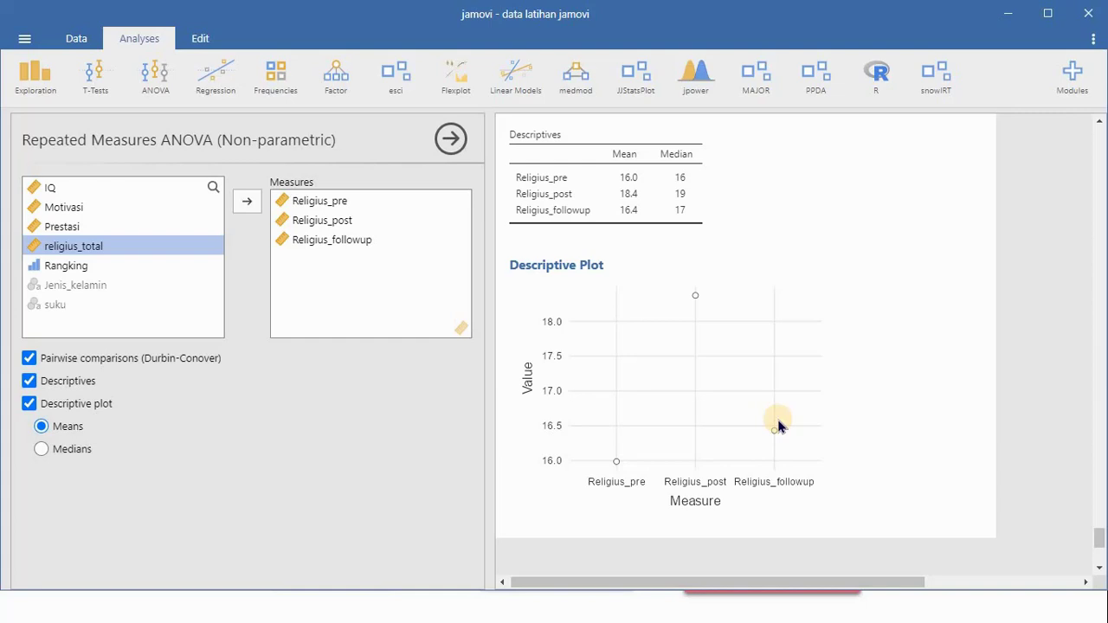
pyautogui.scroll(-3, 777, 426)
pyautogui.scroll(2, 777, 426)
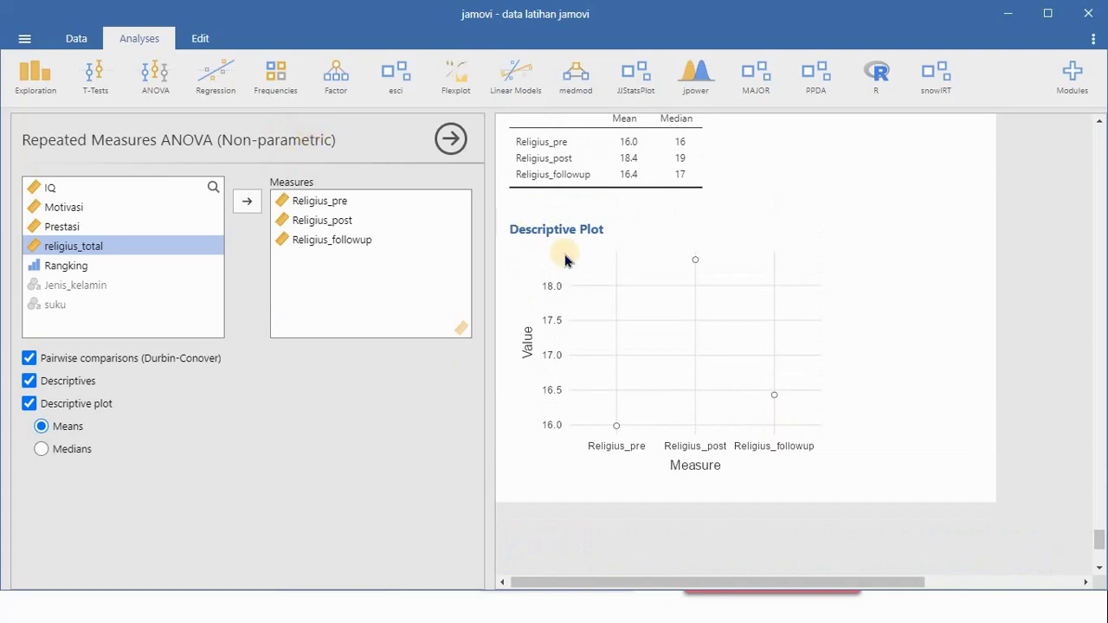
pyautogui.scroll(5, 564, 260)
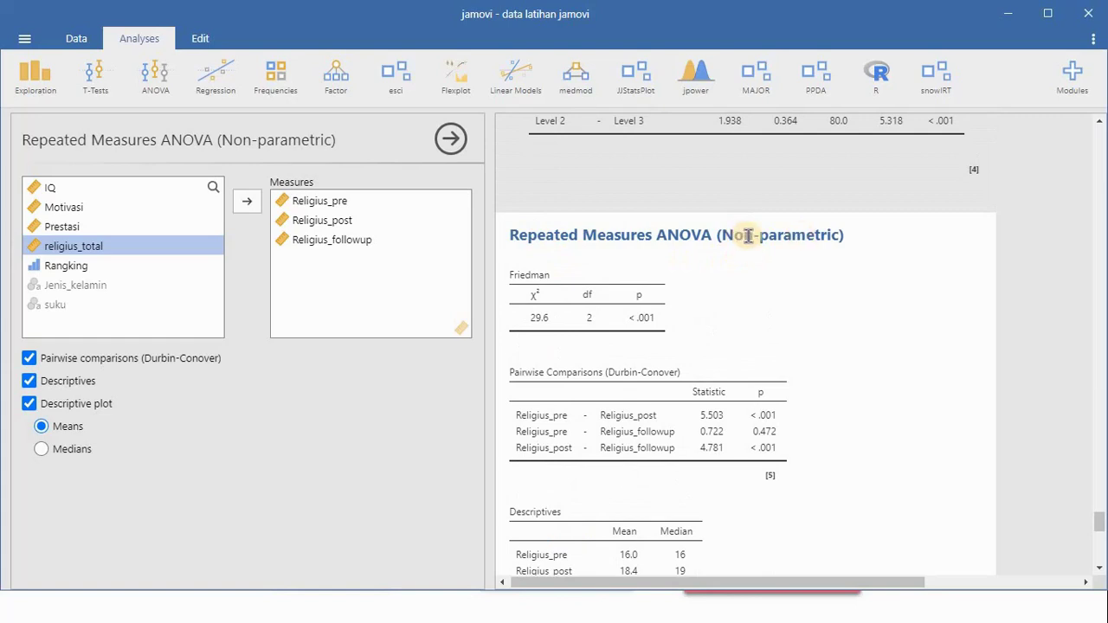
pyautogui.scroll(-1, 748, 235)
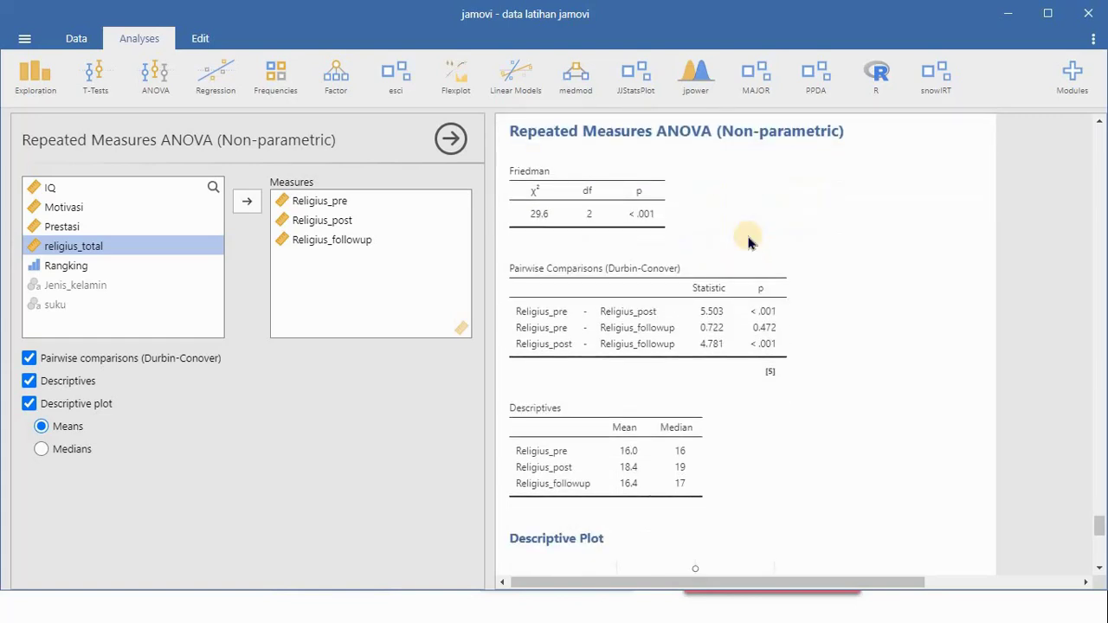